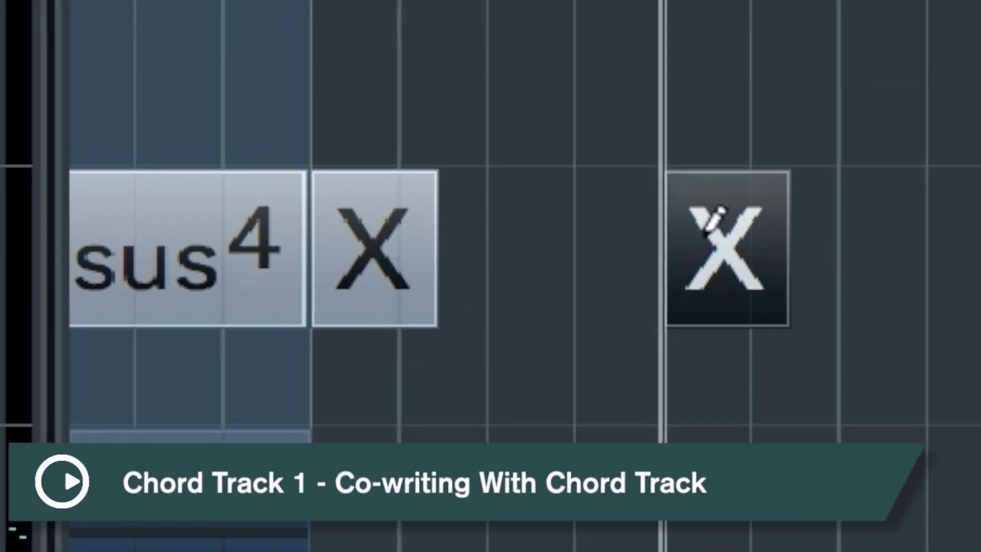
Step: Draw empty chord events across bars 11–15 and show Arpache SX's Direction choices
{"action": "left_click", "coordinate": [949, 215]}
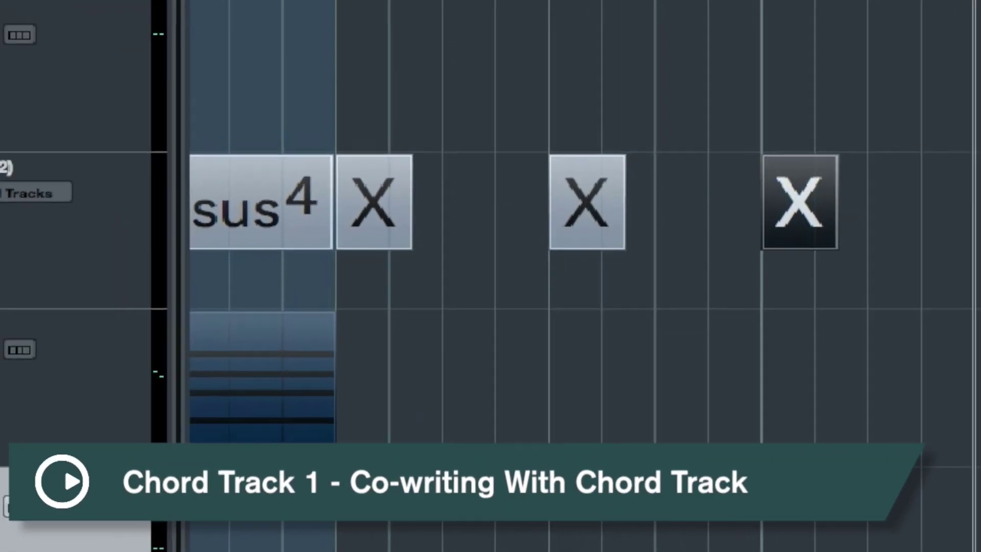
{"action": "left_click", "coordinate": [980, 219]}
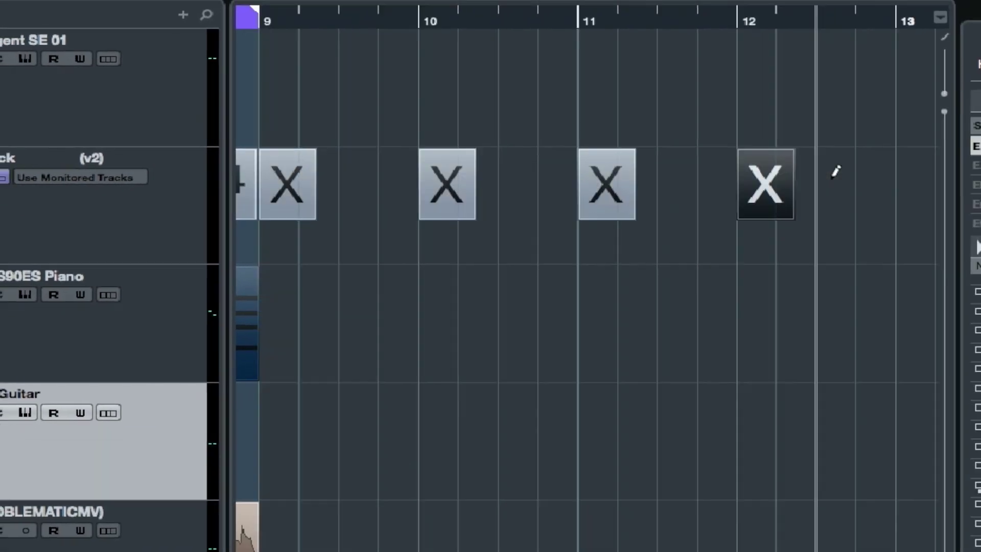
{"action": "scroll", "coordinate": [818, 164], "scroll_direction": "right", "scroll_amount": 3}
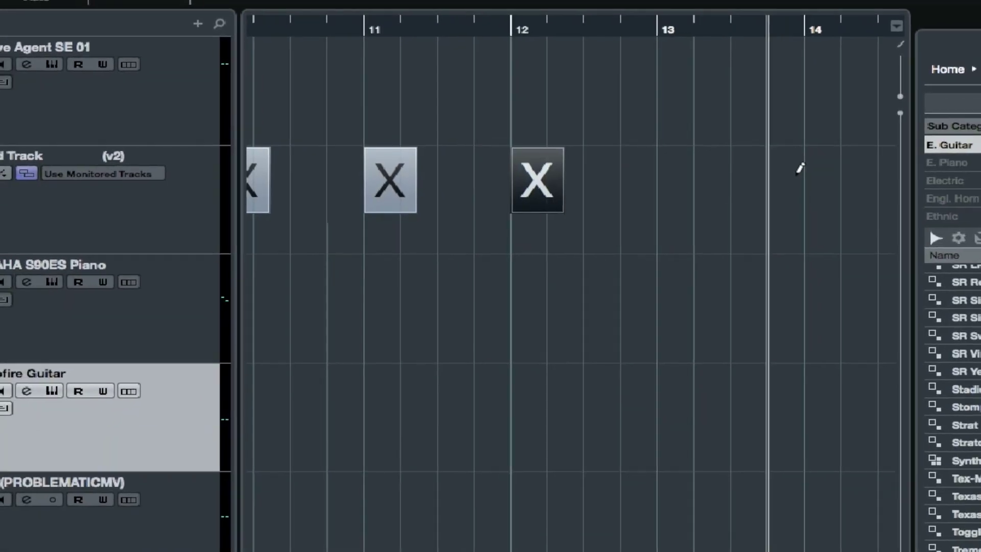
{"action": "left_click", "coordinate": [664, 169]}
{"action": "left_click", "coordinate": [800, 169]}
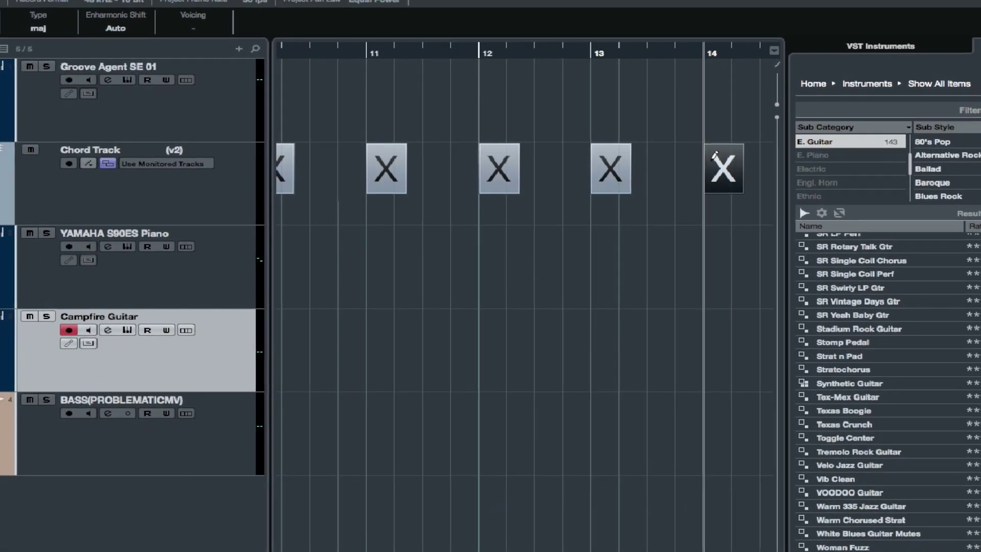
{"action": "scroll", "coordinate": [843, 169], "scroll_direction": "right", "scroll_amount": 2}
{"action": "left_click", "coordinate": [699, 154]}
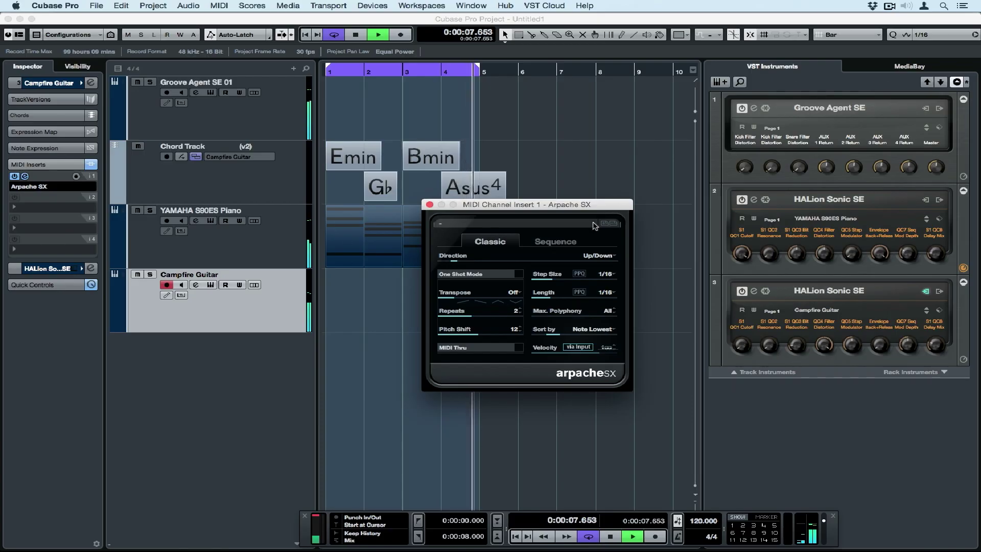
{"action": "left_click", "coordinate": [596, 256]}
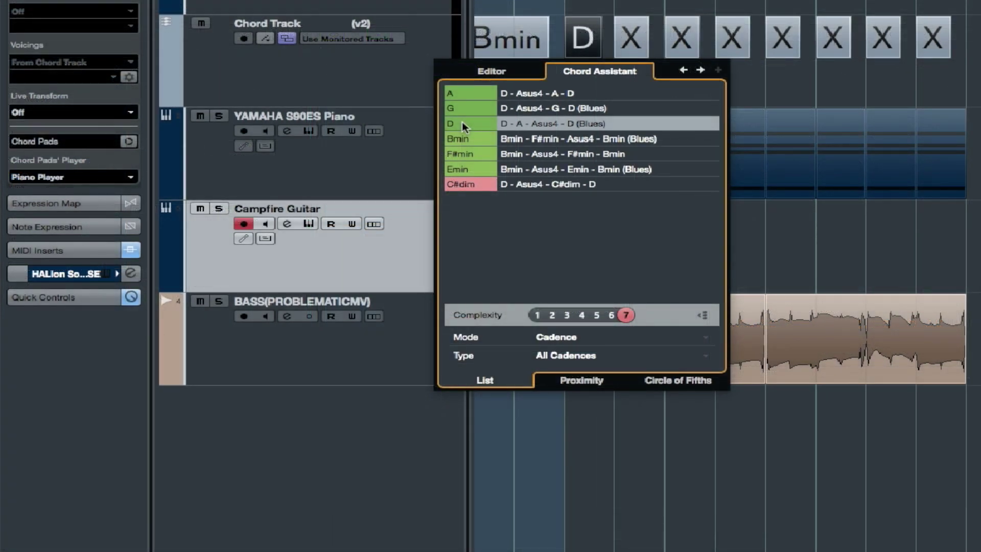
Step: Step through Bmin, Asus4 and D, then make the empty event after D an A chord
{"action": "key", "text": "Left"}
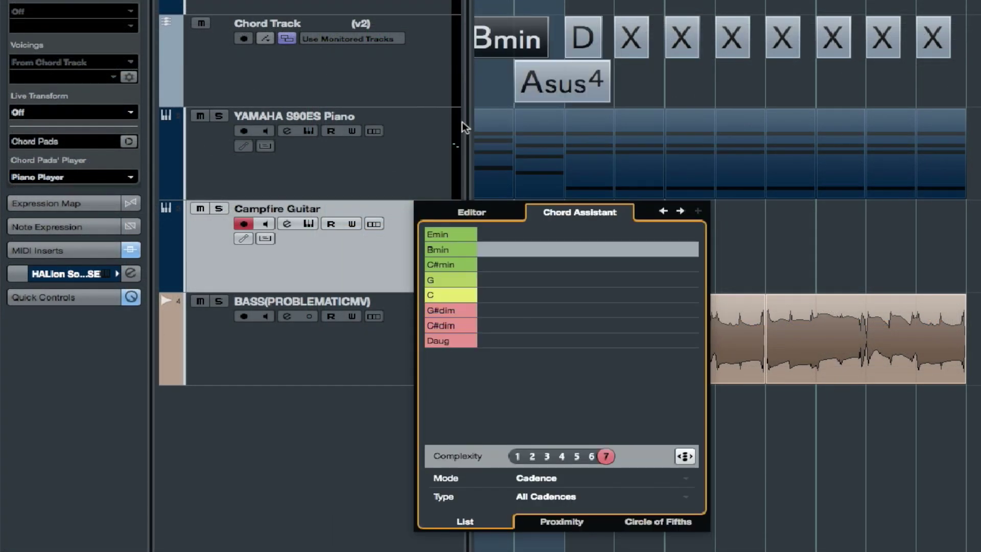
{"action": "key", "text": "Right"}
{"action": "key", "text": "Right"}
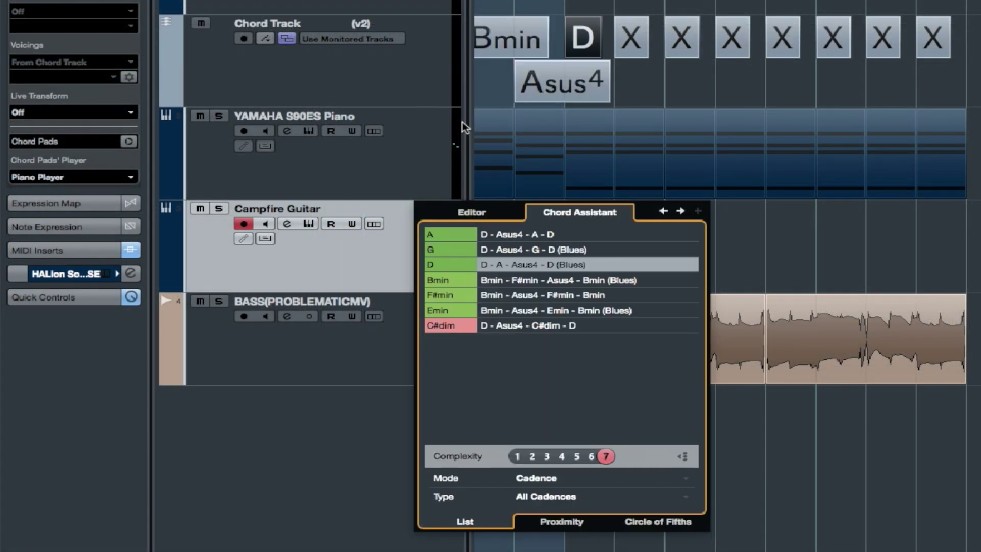
{"action": "key", "text": "Right"}
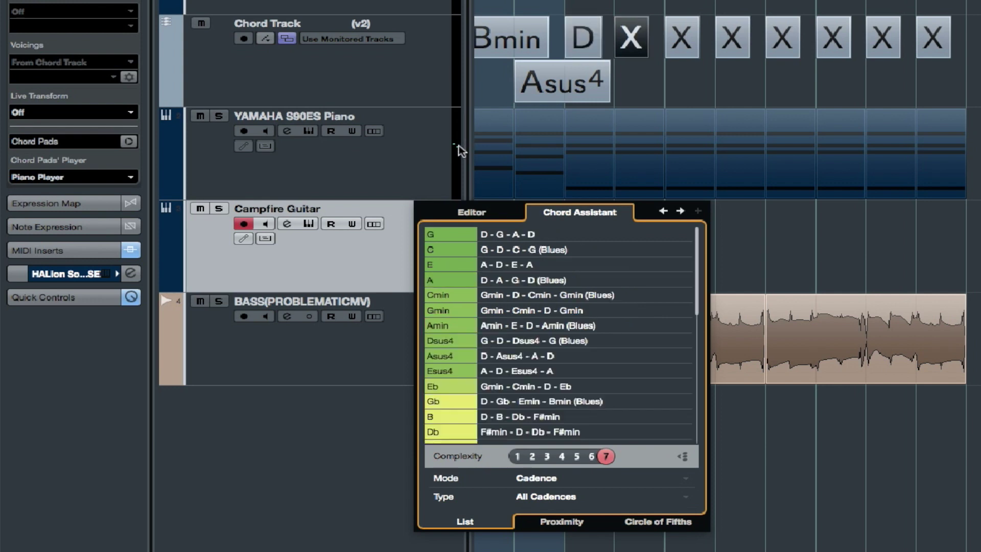
{"action": "left_click", "coordinate": [437, 283]}
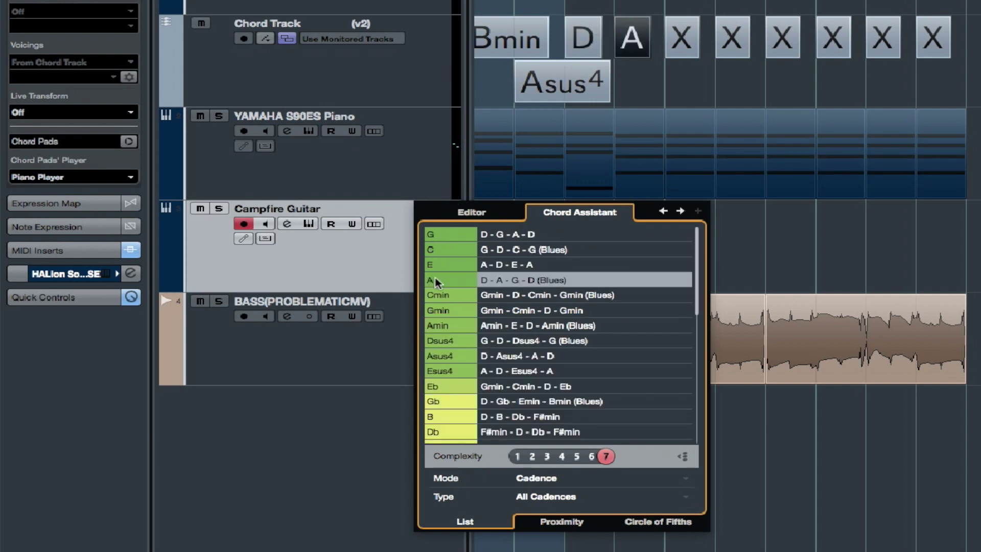
Step: Move to the next empty chord, close the Chord Assistant, and record on Stadium Rock Guitar
{"action": "key", "text": "Right"}
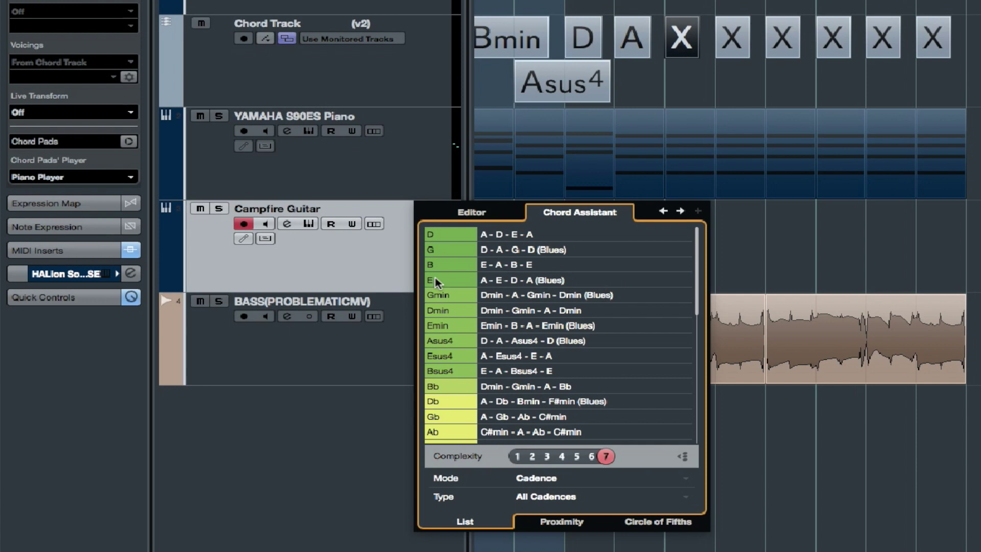
{"action": "left_click", "coordinate": [718, 90]}
{"action": "left_click", "coordinate": [404, 41]}
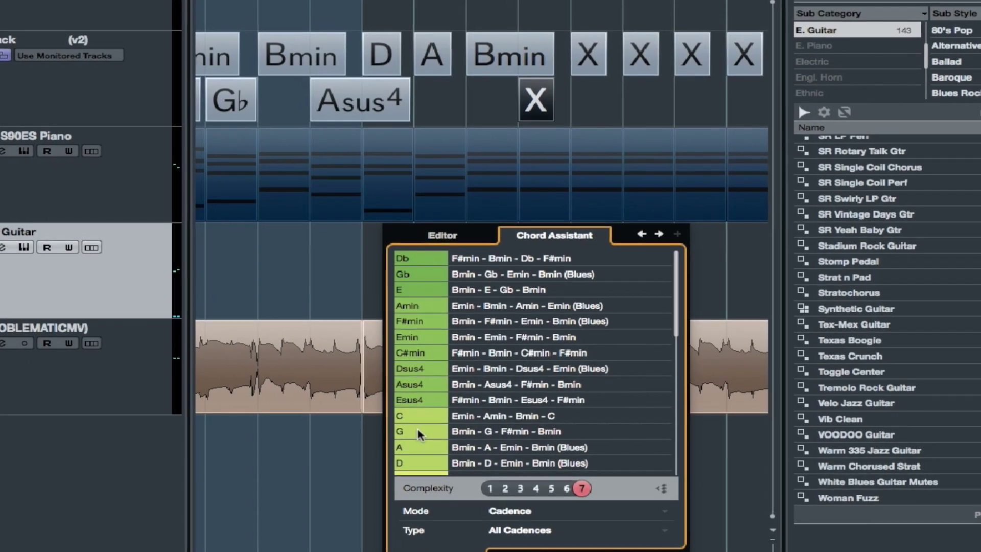
Step: Fill empty events with G and D chords and add an empty chord event at bar 2
{"action": "left_click", "coordinate": [417, 434]}
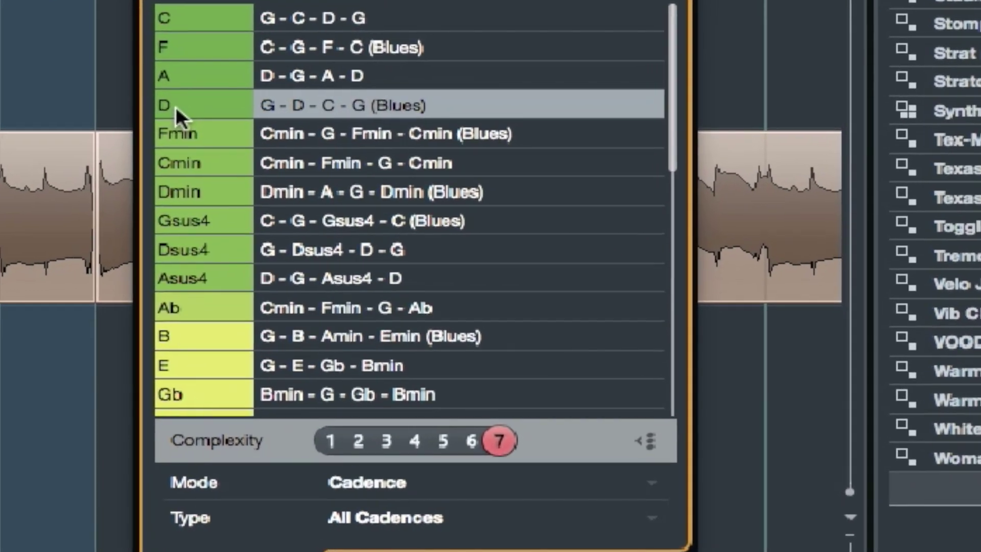
{"action": "left_click", "coordinate": [271, 189]}
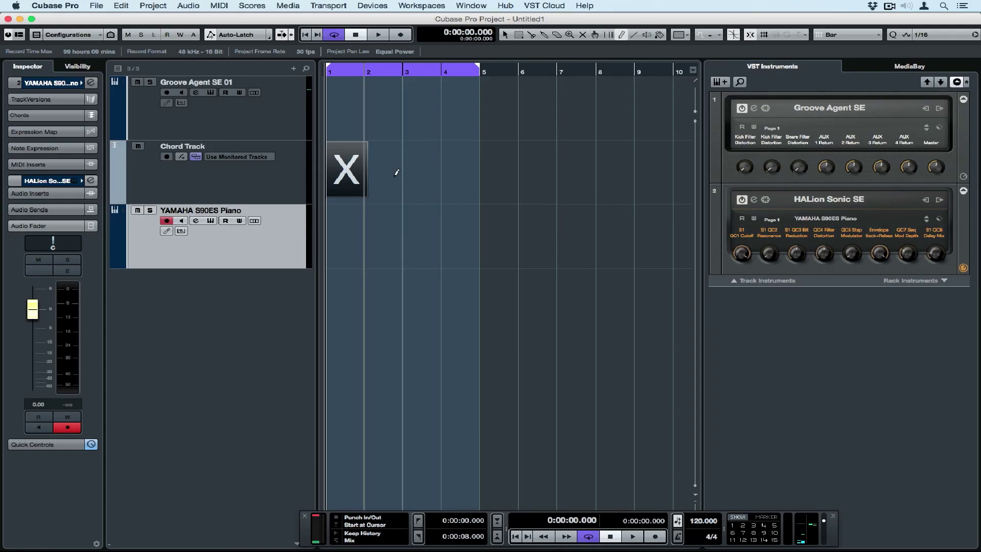
{"action": "left_click", "coordinate": [391, 169]}
Step: Add empty chord events at bars 3 and 4, then return to the Object Selection tool
{"action": "left_click", "coordinate": [426, 168]}
{"action": "left_click", "coordinate": [454, 170]}
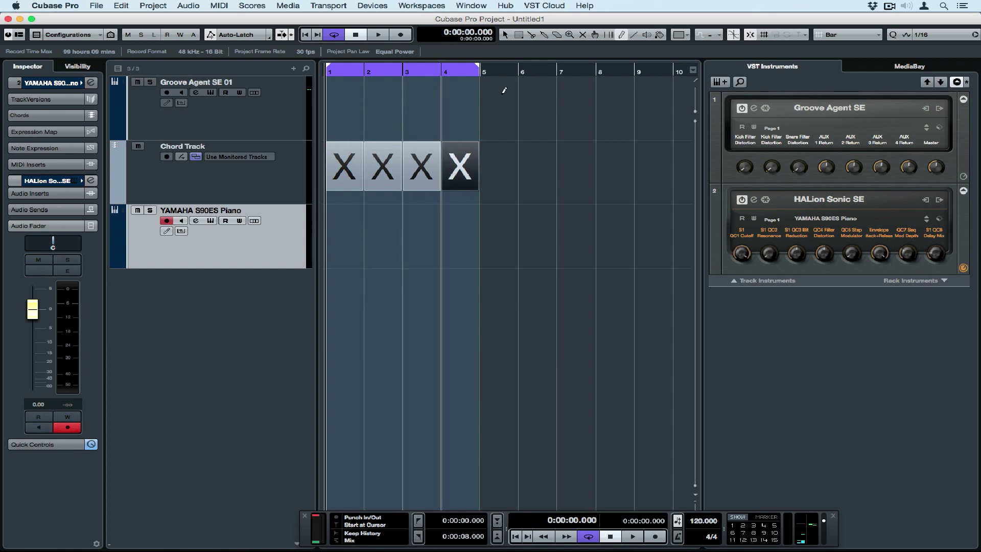
{"action": "left_click", "coordinate": [505, 35]}
Step: Route the Chord Track to YAMAHA S90ES Piano and set voicings to 4-note Open Jazz chords
{"action": "left_click", "coordinate": [265, 179]}
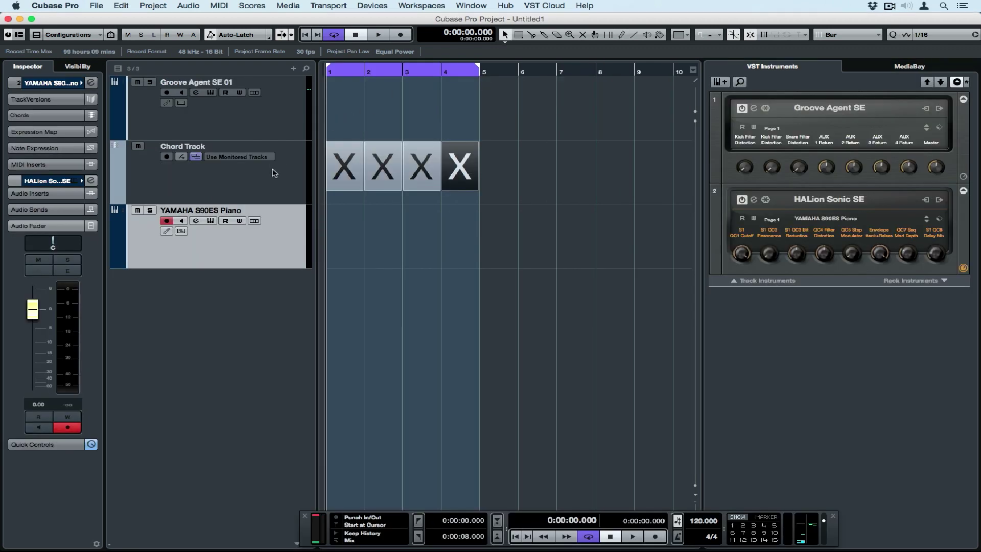
{"action": "left_click", "coordinate": [267, 183]}
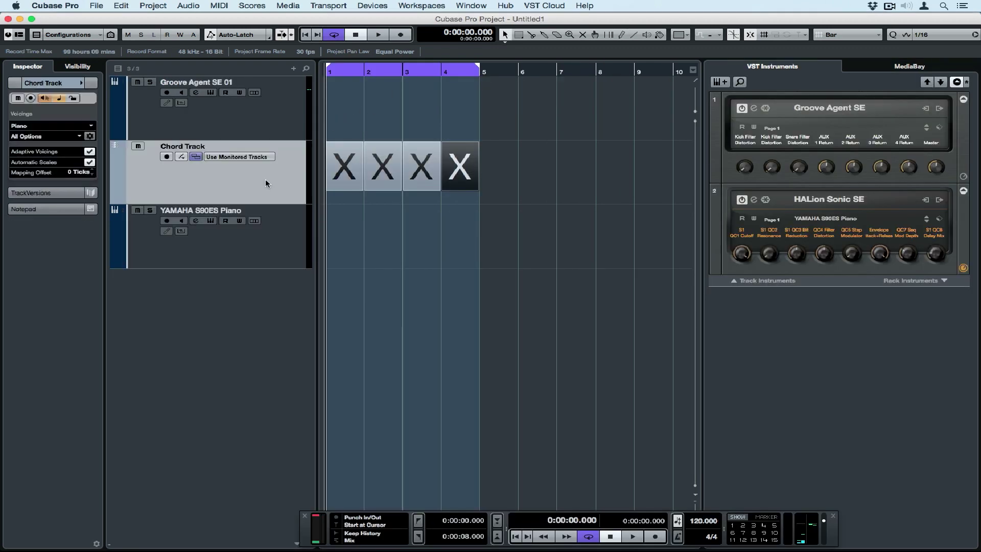
{"action": "left_click", "coordinate": [249, 158]}
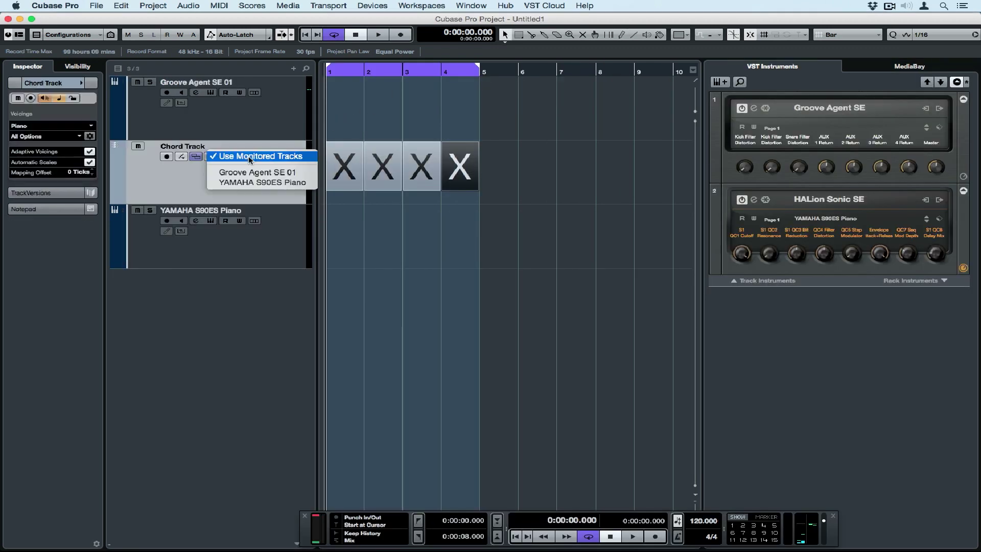
{"action": "left_click", "coordinate": [252, 182]}
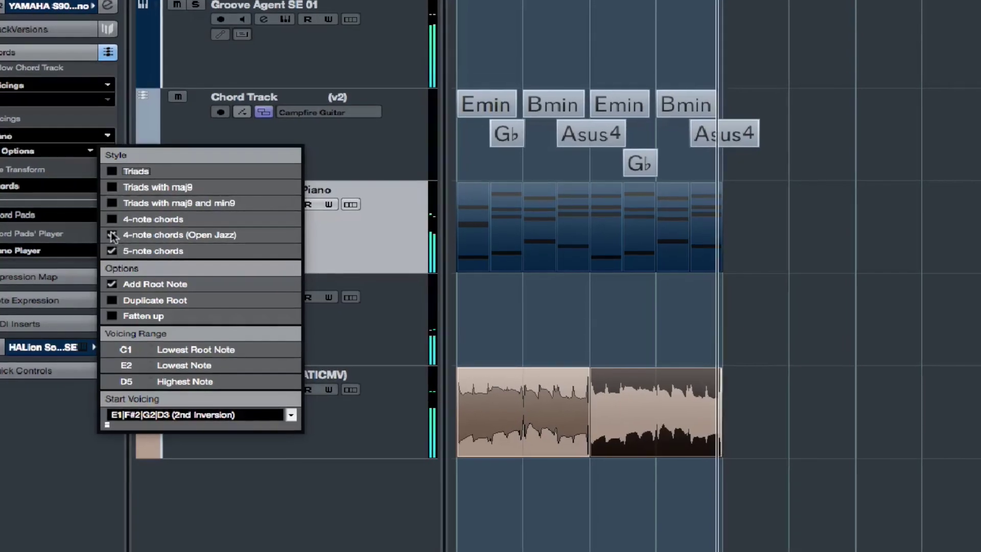
{"action": "left_click", "coordinate": [112, 235]}
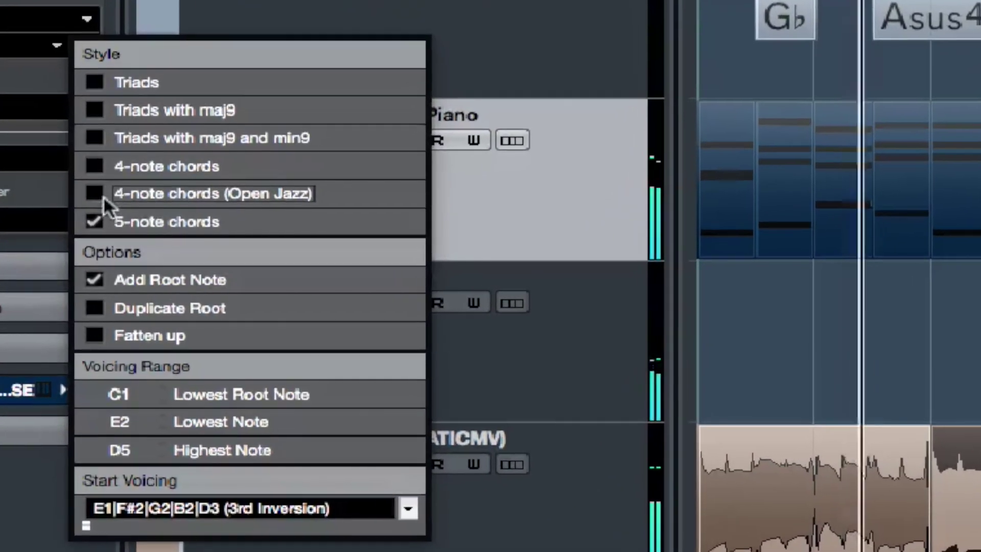
{"action": "left_click", "coordinate": [102, 196]}
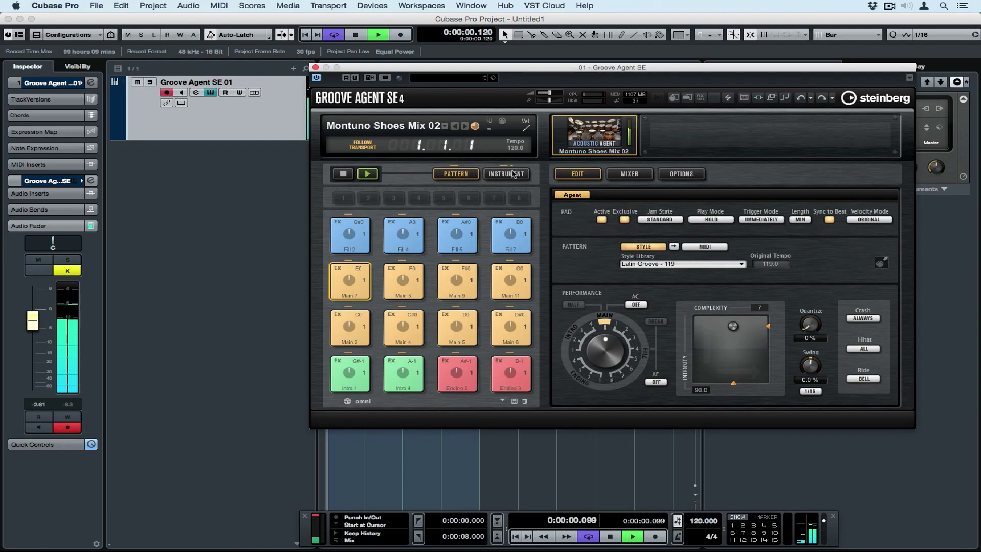
Step: Toggle Groove Agent SE's pads between kit sounds and patterns, then stop playback
{"action": "left_click", "coordinate": [485, 174]}
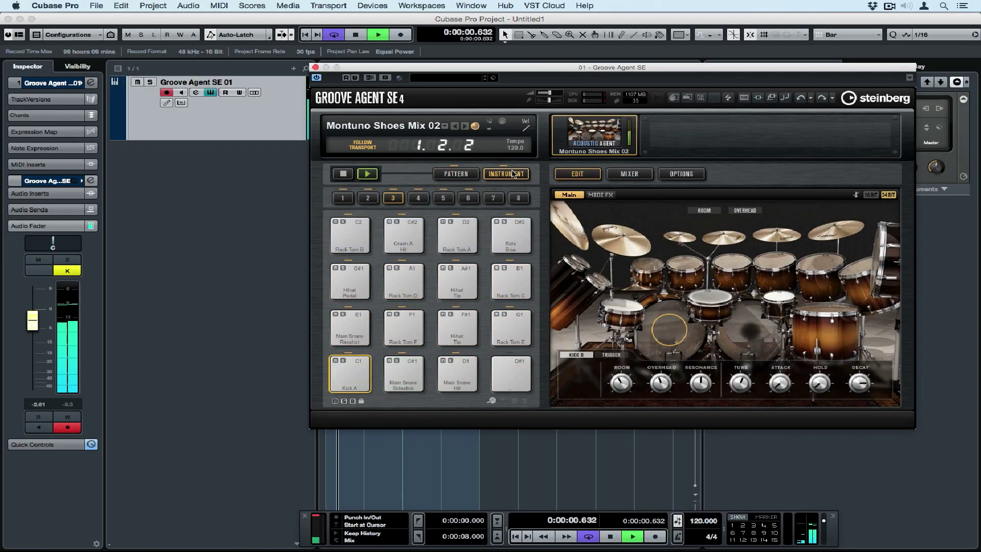
{"action": "left_click", "coordinate": [455, 174]}
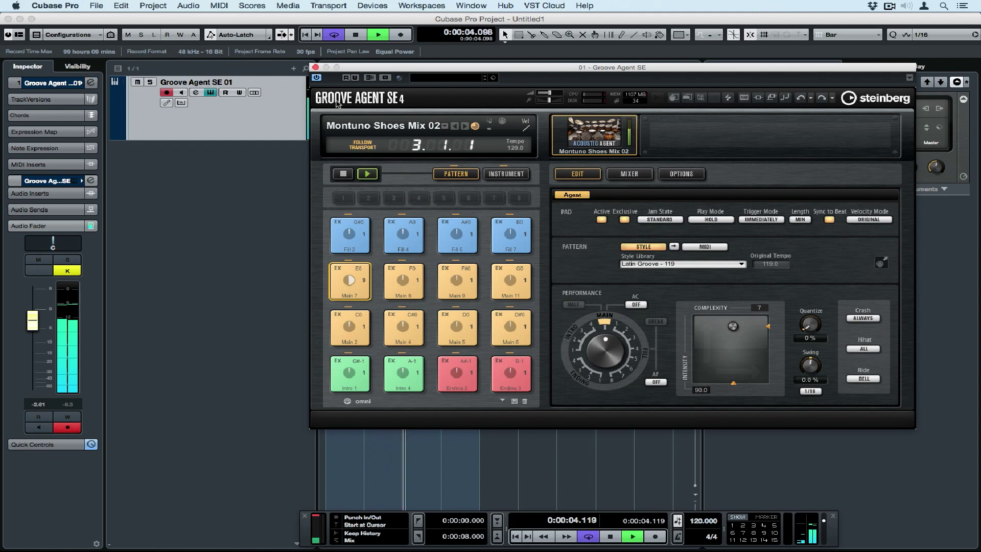
{"action": "key", "text": "space"}
Step: Close Groove Agent SE, return to the project start, and add a Chord Track
{"action": "left_click", "coordinate": [315, 68]}
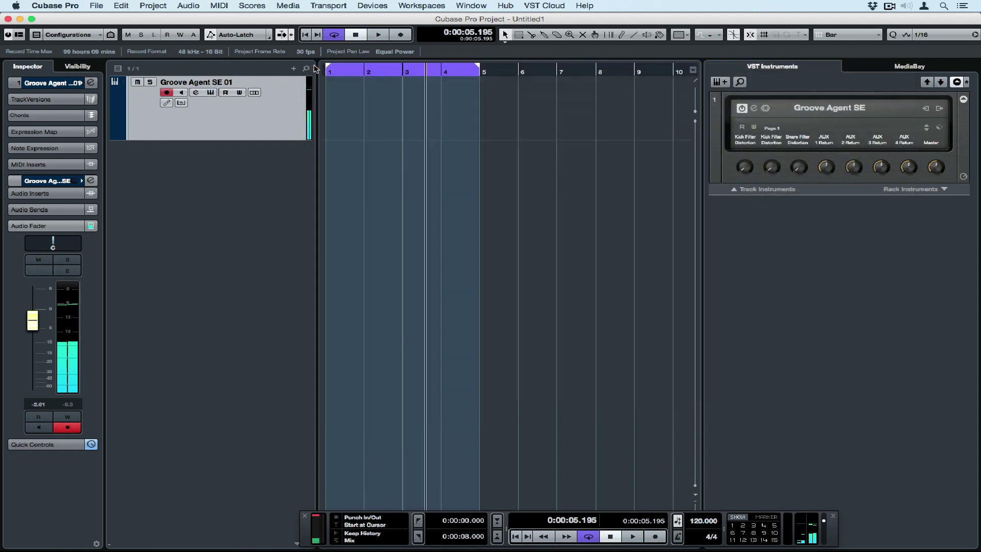
{"action": "key", "text": "Home"}
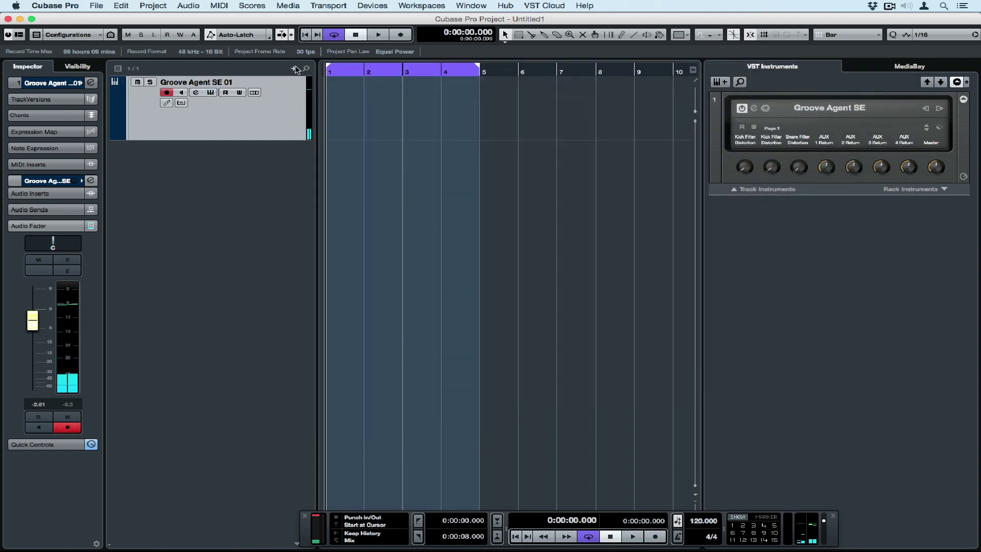
{"action": "left_click", "coordinate": [295, 68]}
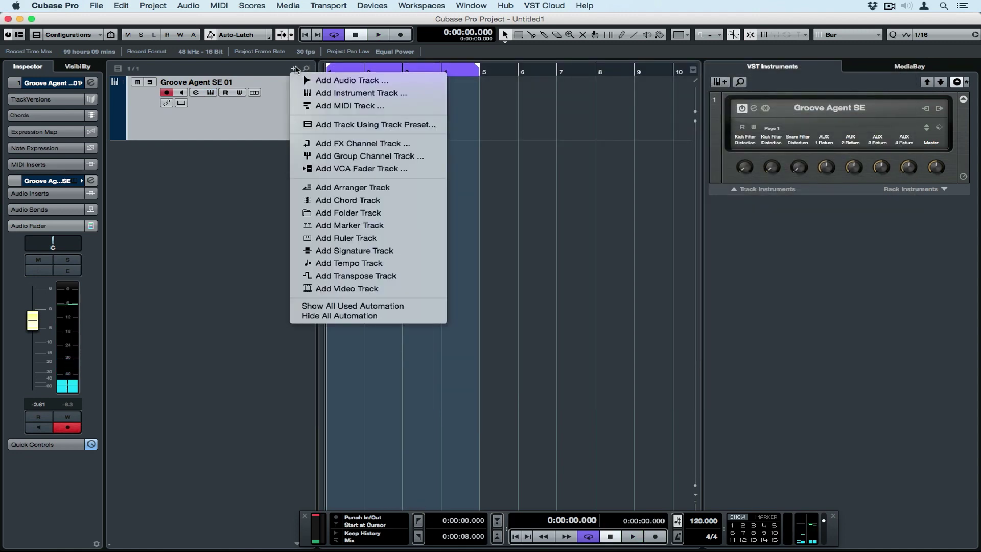
{"action": "left_click", "coordinate": [335, 199]}
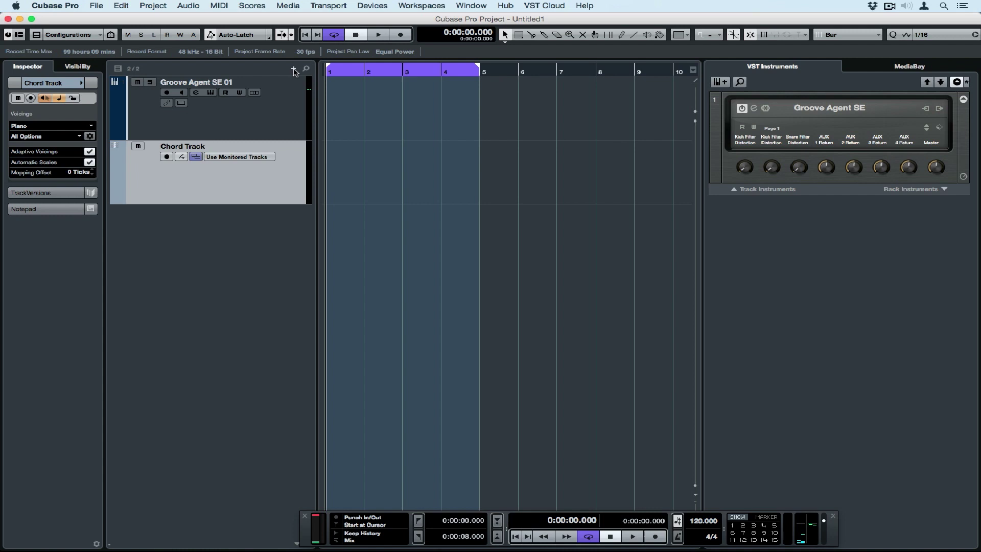
Step: Add an instrument track using the YAMAHA S90ES Piano preset from the Piano category
{"action": "left_click", "coordinate": [293, 68]}
{"action": "left_click", "coordinate": [319, 93]}
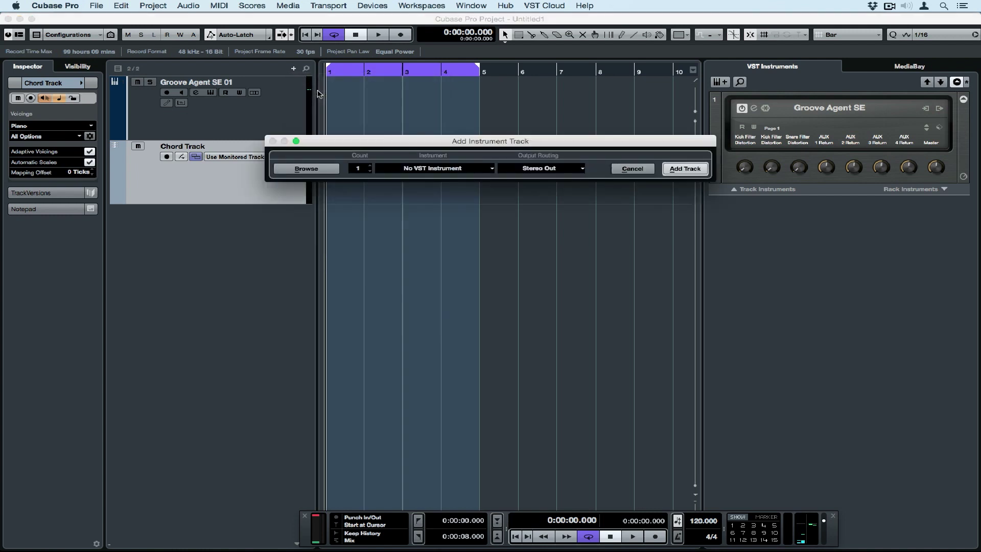
{"action": "left_click", "coordinate": [306, 168]}
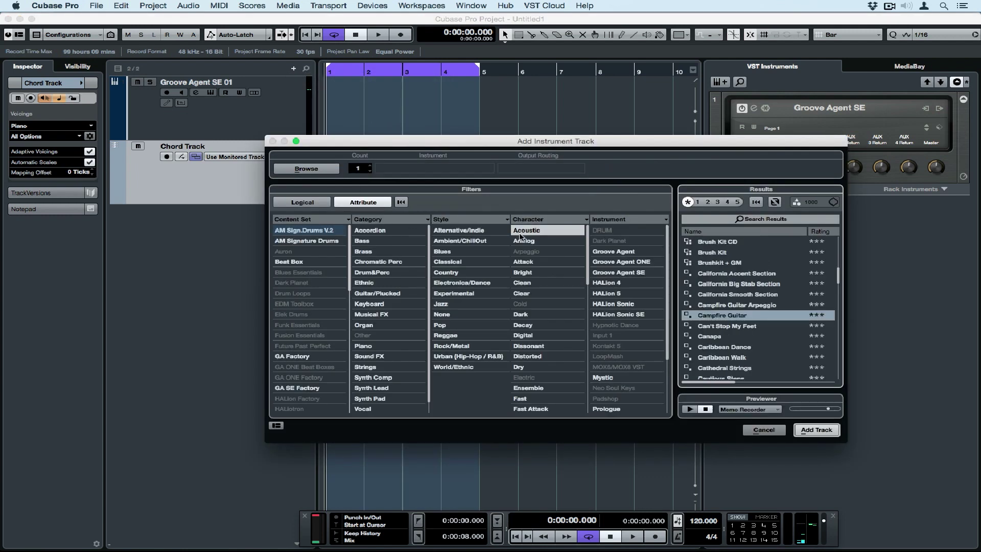
{"action": "left_click", "coordinate": [364, 346]}
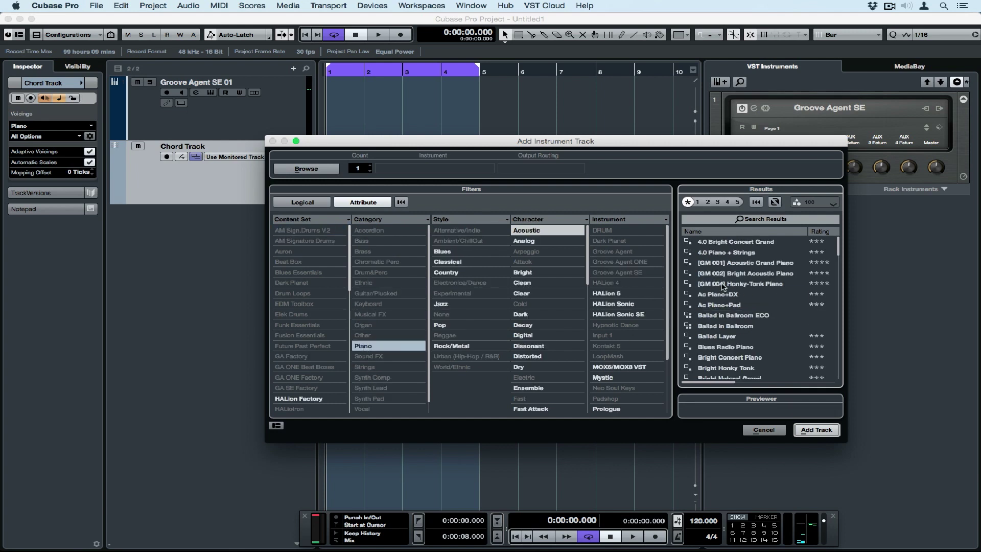
{"action": "scroll", "coordinate": [723, 286], "scroll_direction": "down", "scroll_amount": 10}
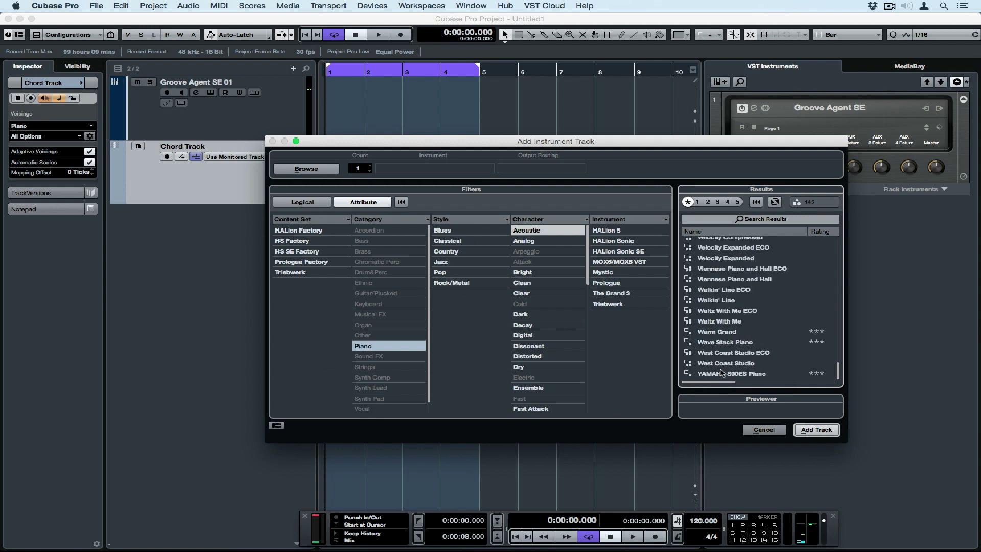
{"action": "left_click", "coordinate": [709, 377]}
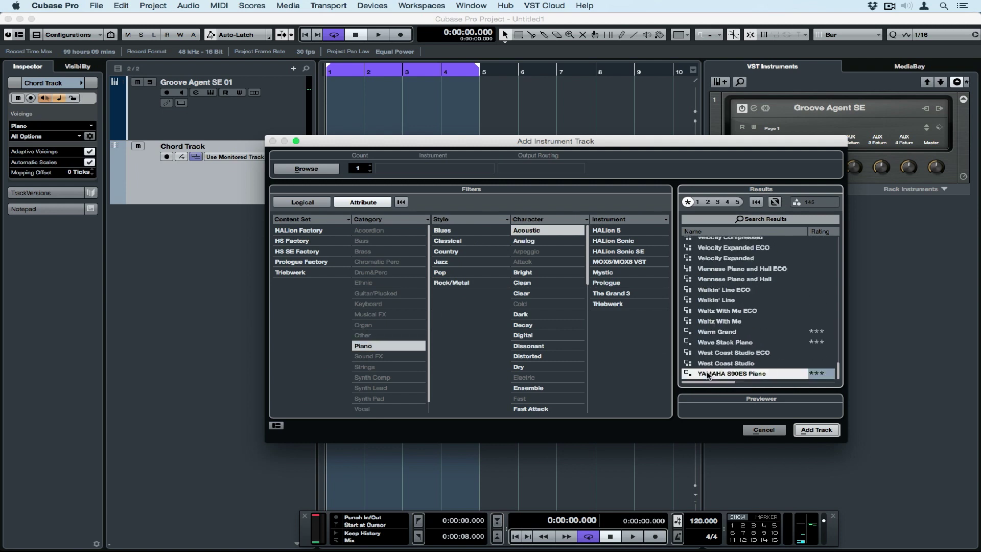
{"action": "left_click", "coordinate": [817, 430]}
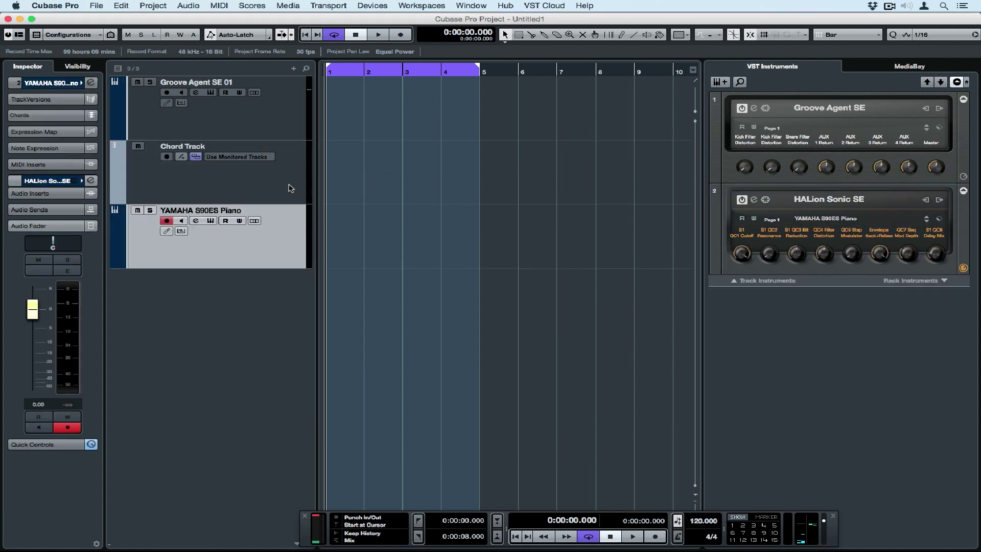
Step: Draw blank chord events at bars 1, 2, 3 and 4, then return to Object Selection
{"action": "left_click", "coordinate": [623, 36]}
{"action": "left_click", "coordinate": [344, 175]}
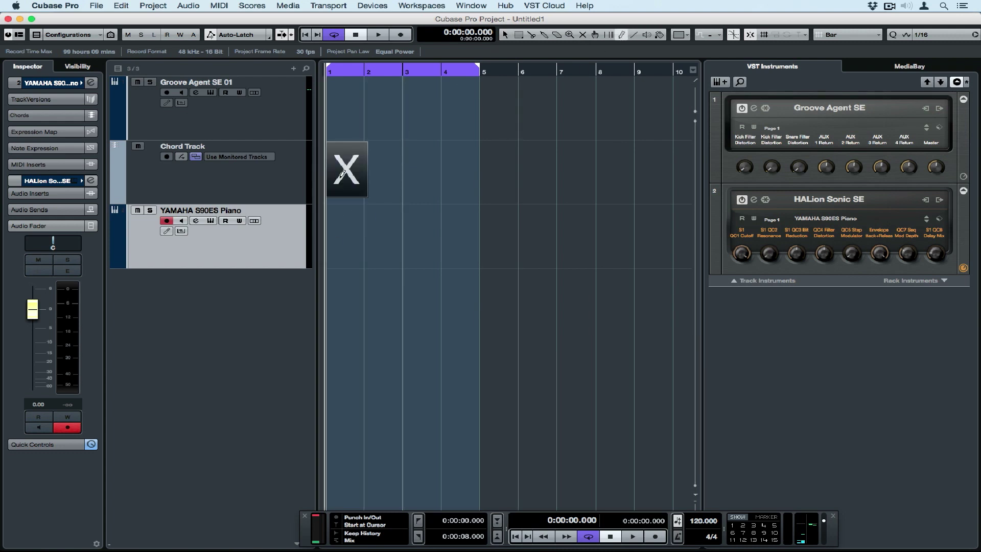
{"action": "left_click", "coordinate": [393, 172]}
{"action": "left_click", "coordinate": [437, 173]}
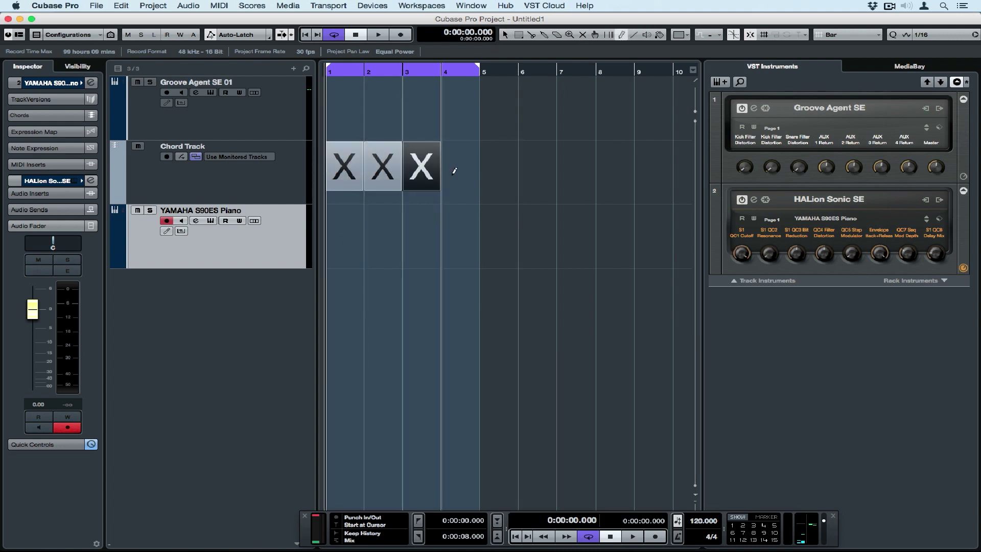
{"action": "left_click", "coordinate": [462, 172]}
{"action": "left_click", "coordinate": [504, 36]}
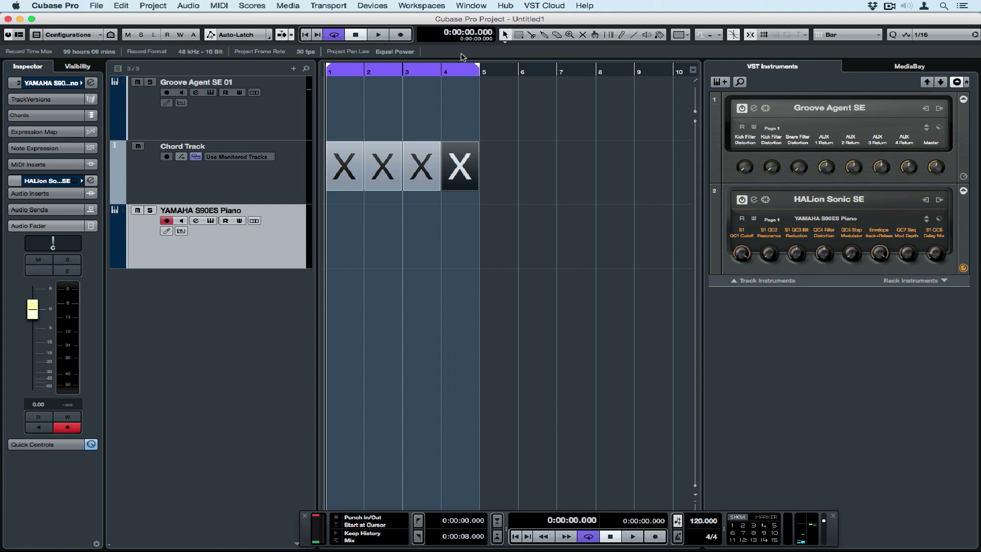
Step: Set the Chord Track's Use Monitored Tracks option to YAMAHA S90ES Piano
{"action": "left_click", "coordinate": [266, 182]}
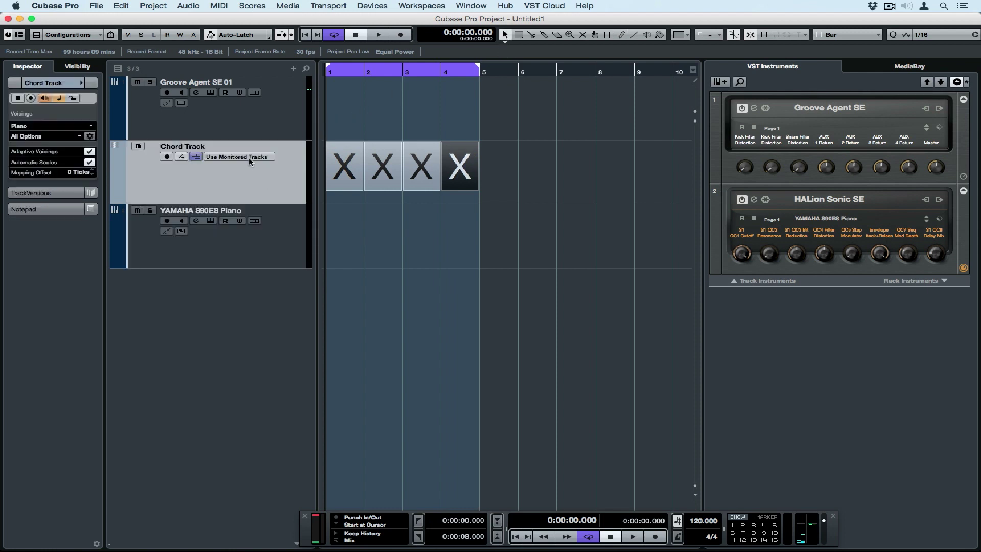
{"action": "left_click", "coordinate": [250, 157]}
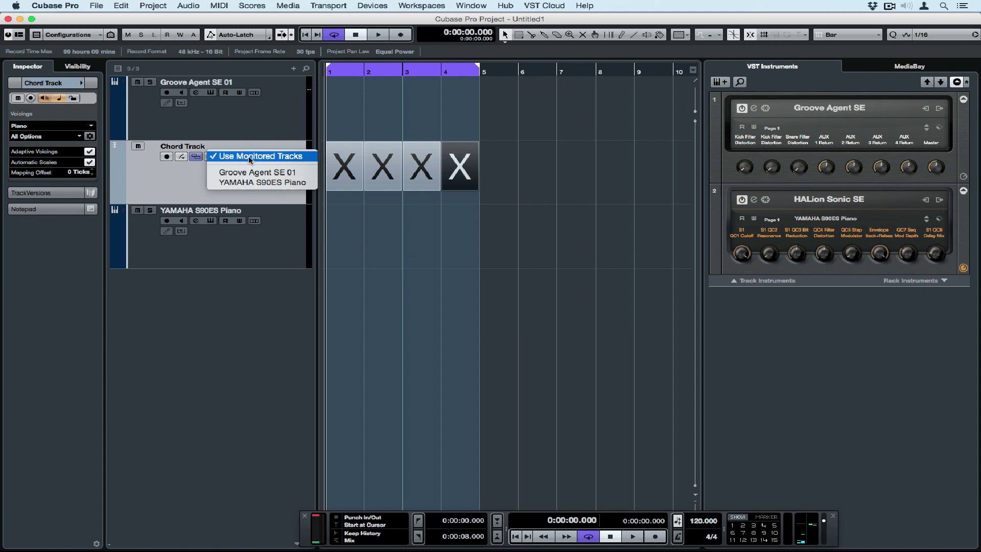
{"action": "left_click", "coordinate": [252, 183]}
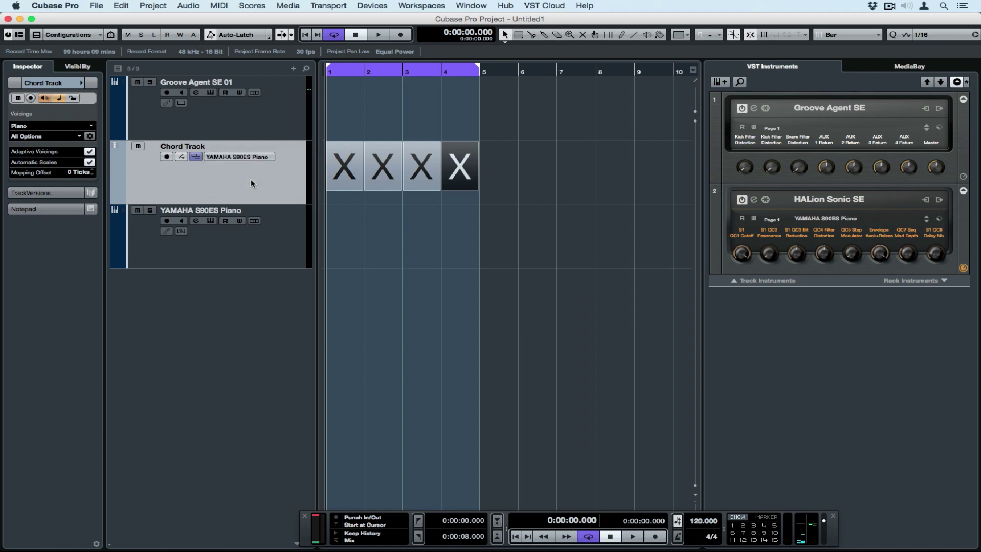
Step: Set the first chord event to C in the chord editor's Editor tab
{"action": "double_click", "coordinate": [337, 180]}
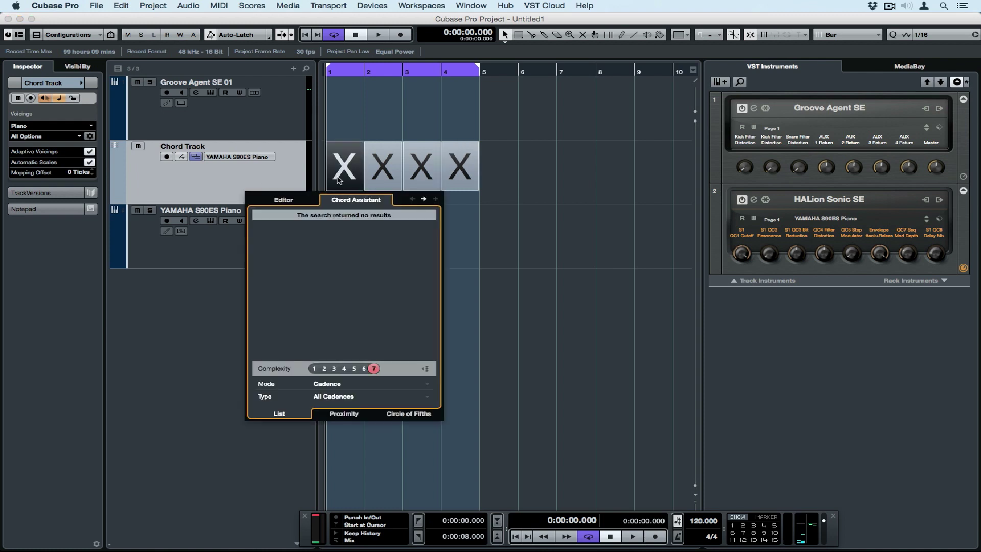
{"action": "left_click", "coordinate": [284, 201]}
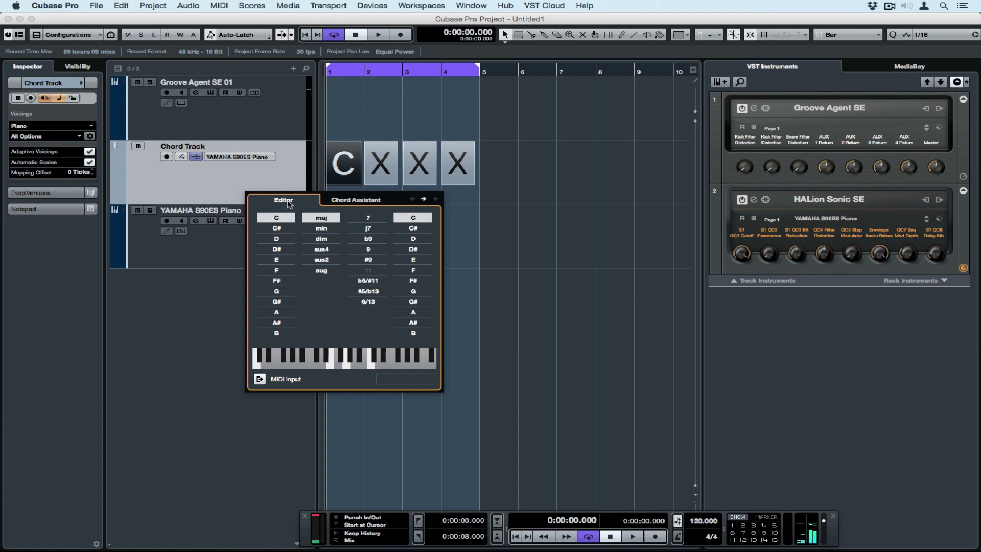
{"action": "left_click", "coordinate": [348, 201]}
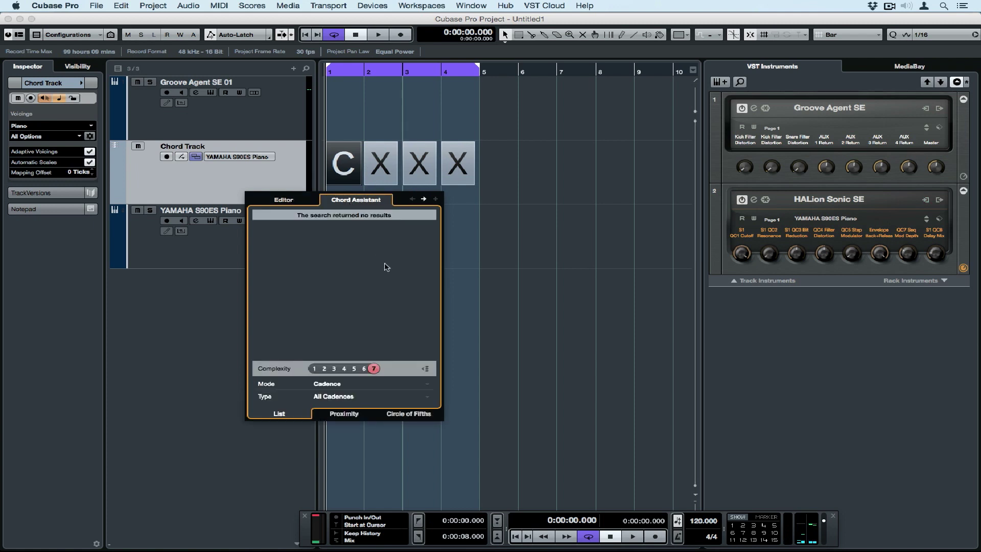
Step: Set chords two to four to F, G and A from complexity-1 Chord Assistant suggestions
{"action": "key", "text": "Right"}
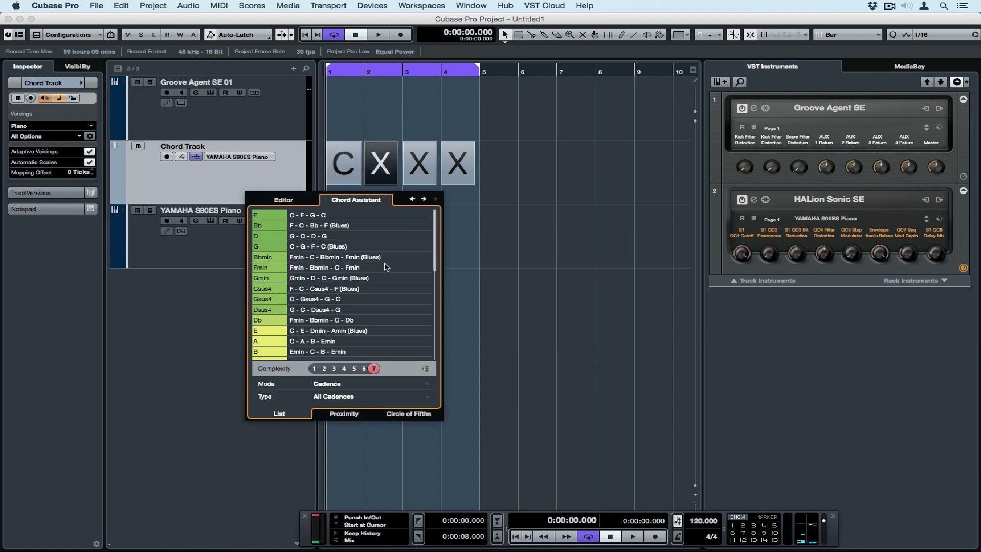
{"action": "left_click_drag", "start_coordinate": [375, 368], "coordinate": [314, 370]}
{"action": "left_click", "coordinate": [374, 369]}
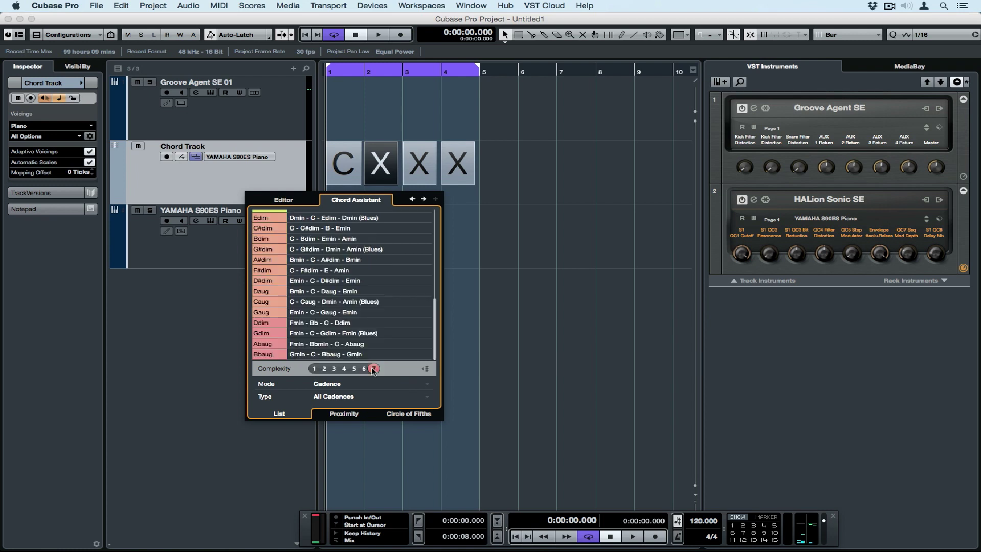
{"action": "left_click", "coordinate": [315, 369]}
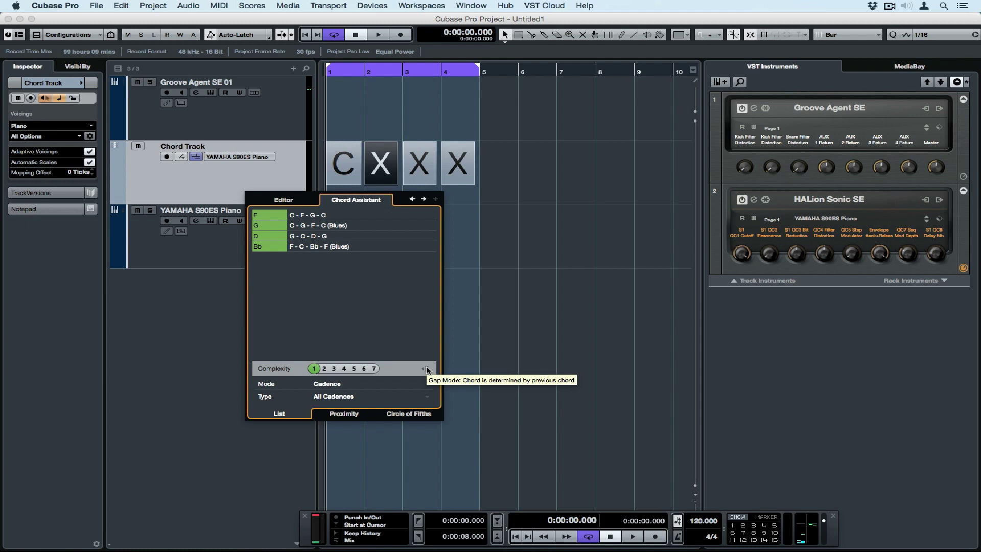
{"action": "left_click", "coordinate": [265, 217]}
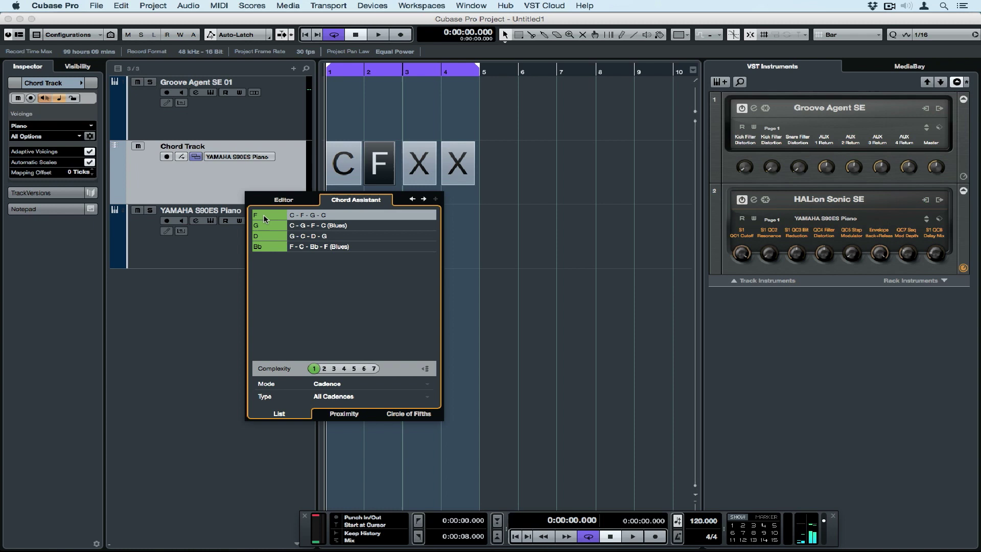
{"action": "key", "text": "Right"}
{"action": "left_click", "coordinate": [262, 236]}
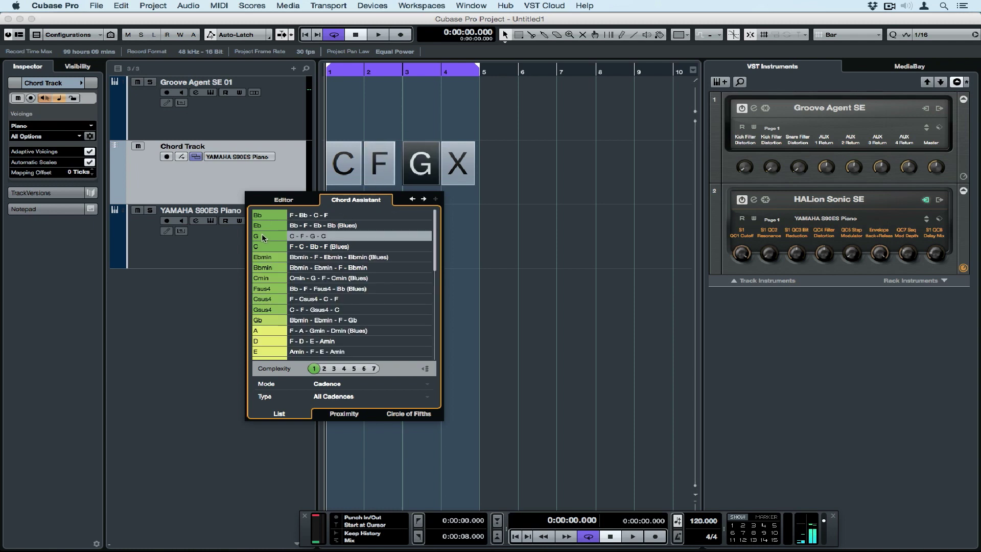
{"action": "key", "text": "Right"}
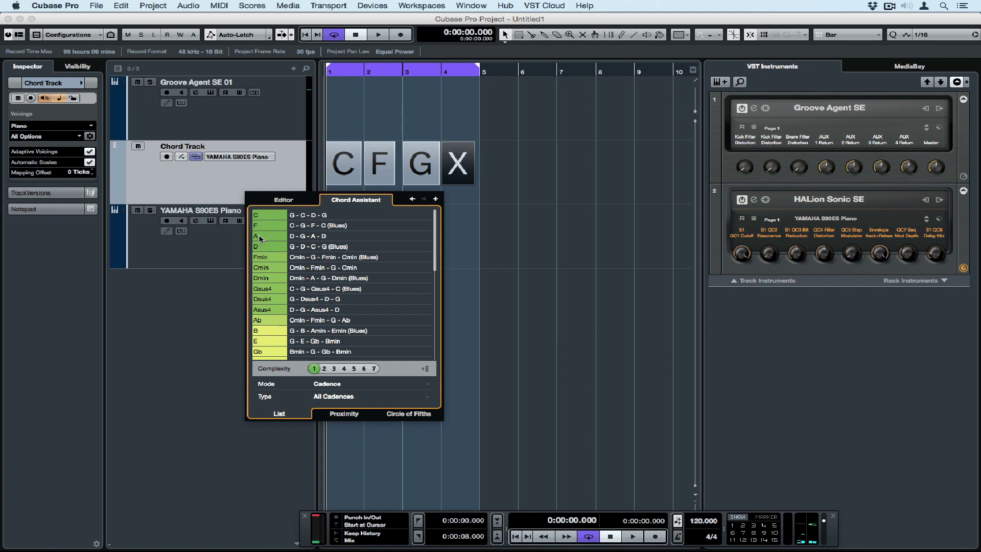
{"action": "left_click", "coordinate": [259, 236]}
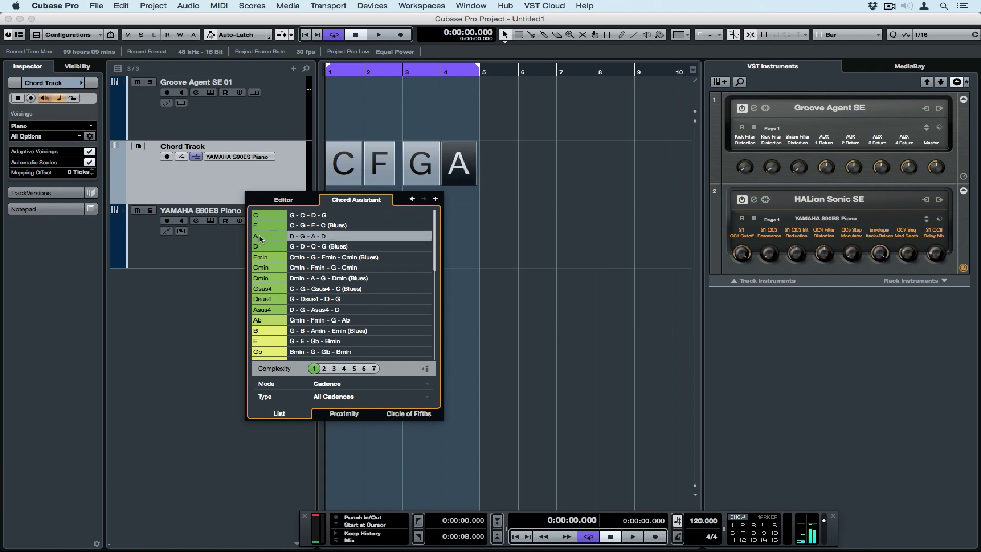
Step: Play the progression from the C chord at bar 1 on the piano
{"action": "left_click", "coordinate": [338, 162]}
{"action": "key", "text": "space"}
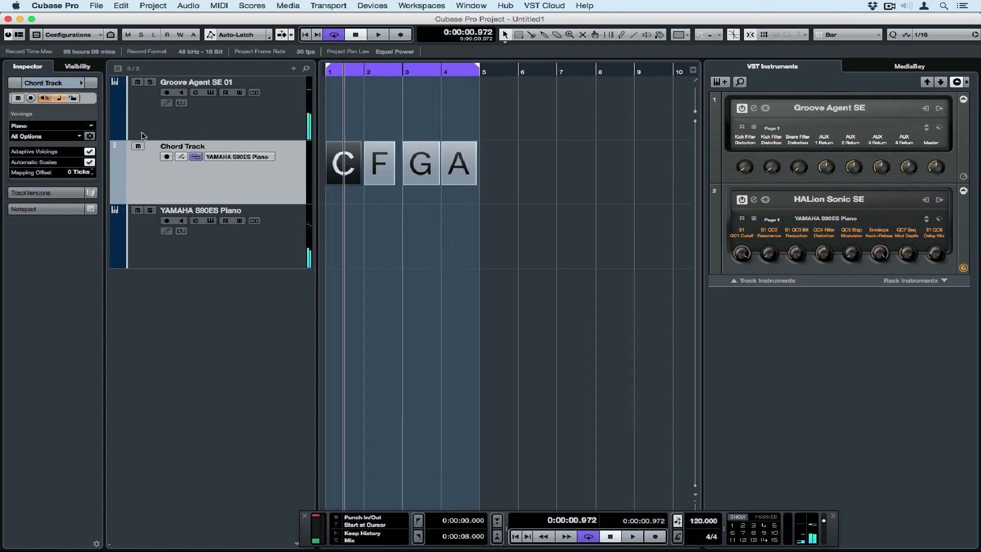
Step: Create an empty Chord Track version v2, rename v1 to 'simple', and switch to v2
{"action": "left_click", "coordinate": [46, 193]}
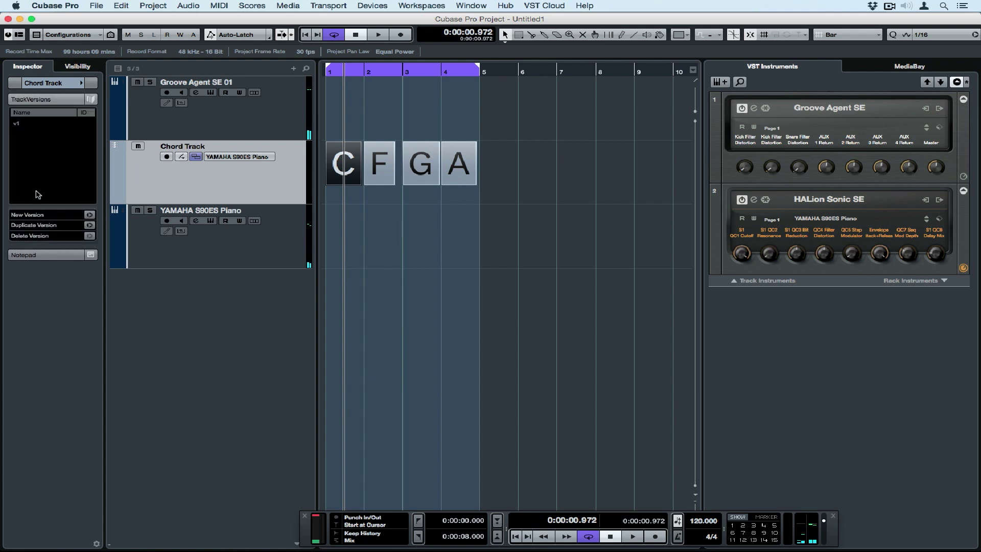
{"action": "left_click", "coordinate": [90, 215]}
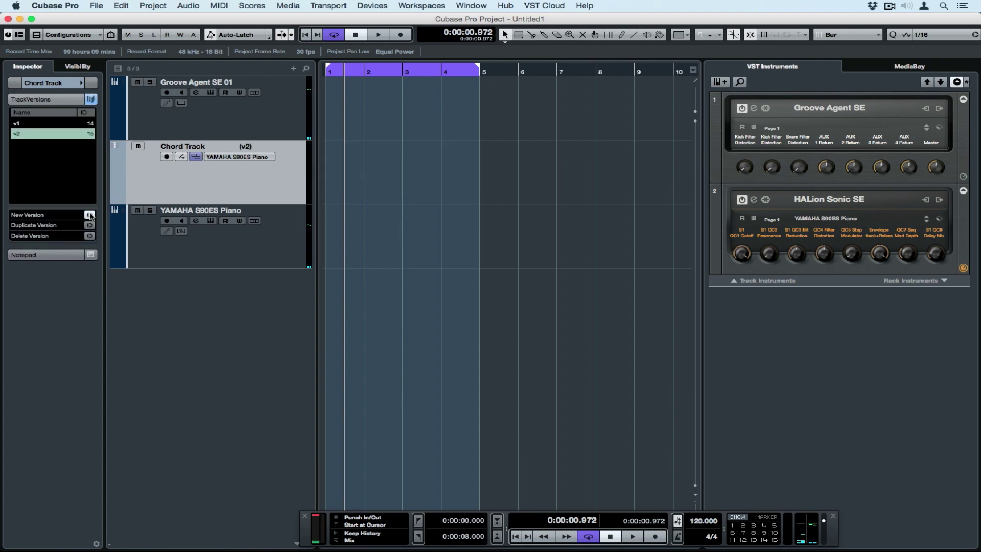
{"action": "double_click", "coordinate": [18, 125]}
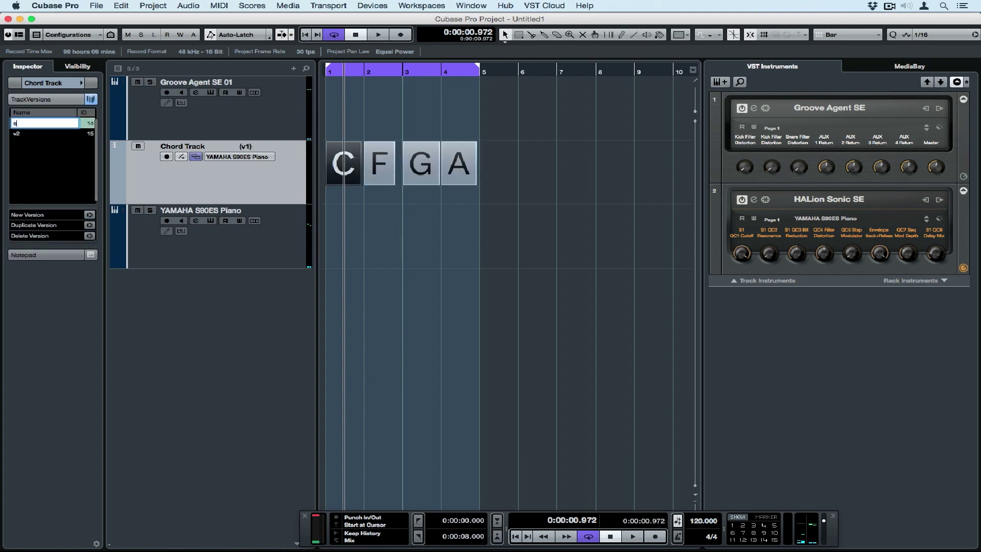
{"action": "key", "text": "Return"}
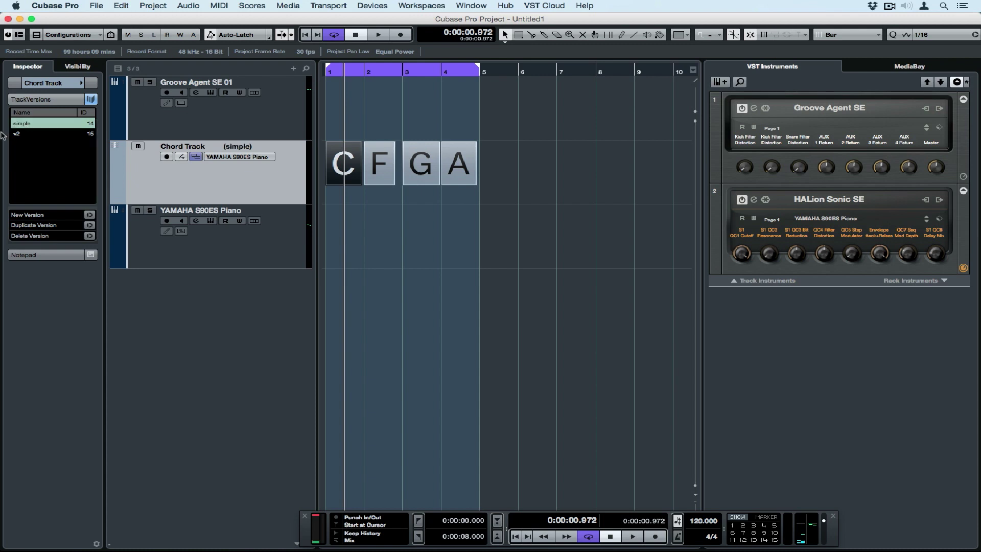
{"action": "left_click", "coordinate": [20, 133]}
Step: Draw blank chord events at bars 1–4 on v2, then return to Object Selection
{"action": "left_click", "coordinate": [623, 34]}
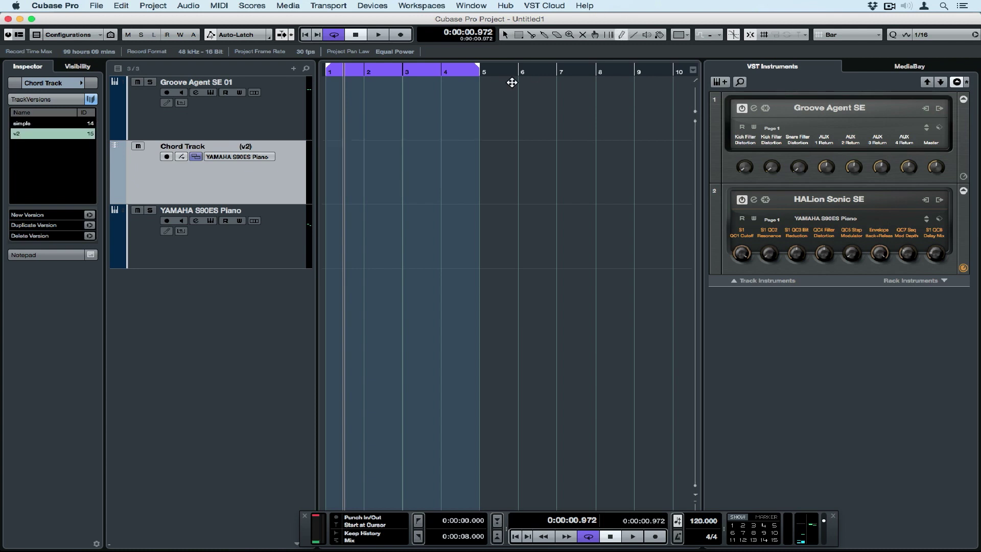
{"action": "left_click", "coordinate": [358, 163]}
{"action": "left_click", "coordinate": [374, 164]}
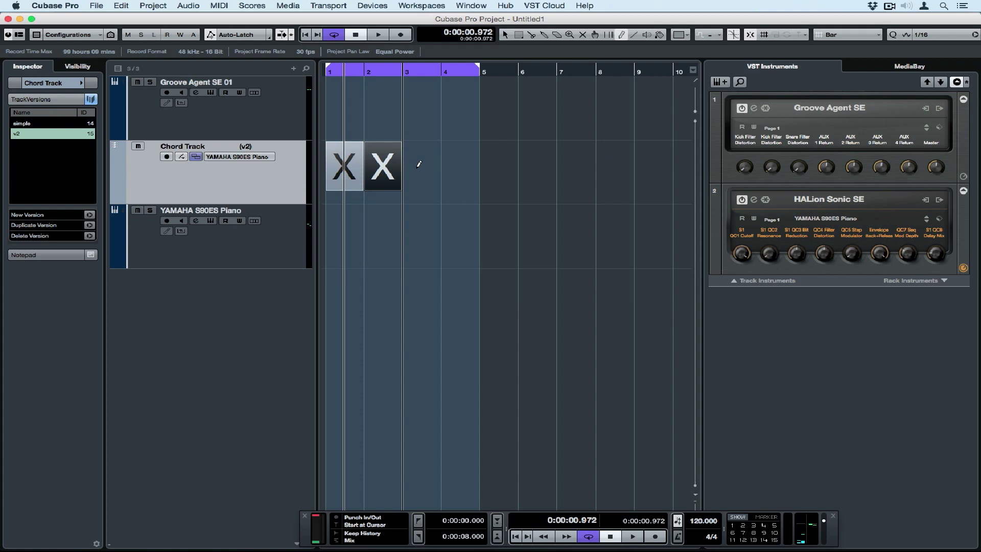
{"action": "left_click", "coordinate": [410, 164]}
{"action": "left_click", "coordinate": [449, 164]}
{"action": "left_click", "coordinate": [506, 37]}
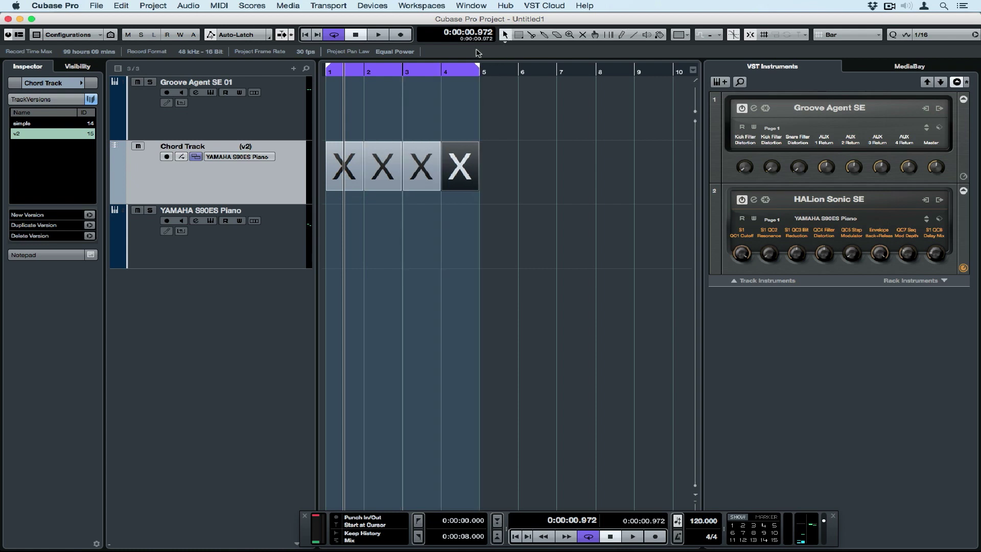
Step: Set the first chord event to E minor in the chord editor
{"action": "double_click", "coordinate": [351, 163]}
{"action": "left_click", "coordinate": [293, 198]}
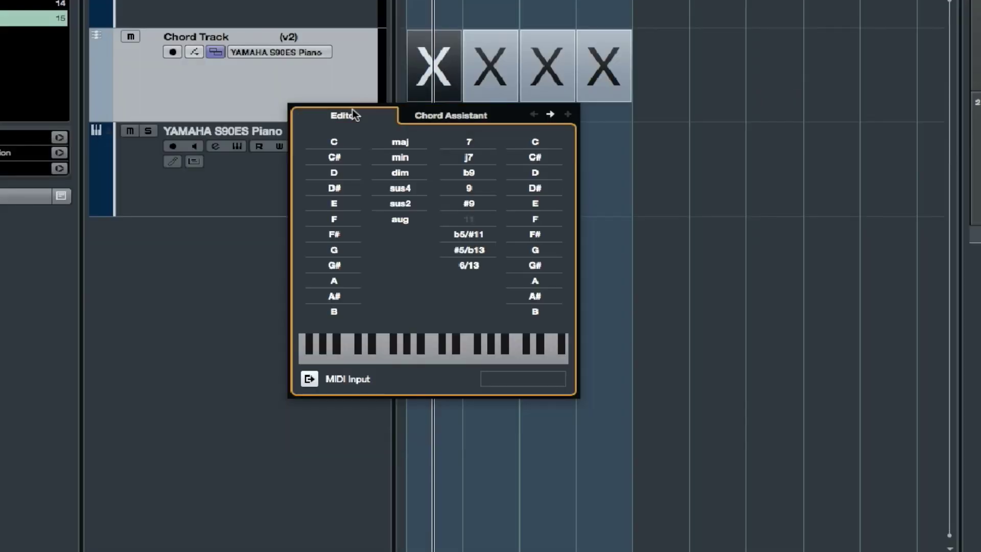
{"action": "left_click", "coordinate": [334, 203]}
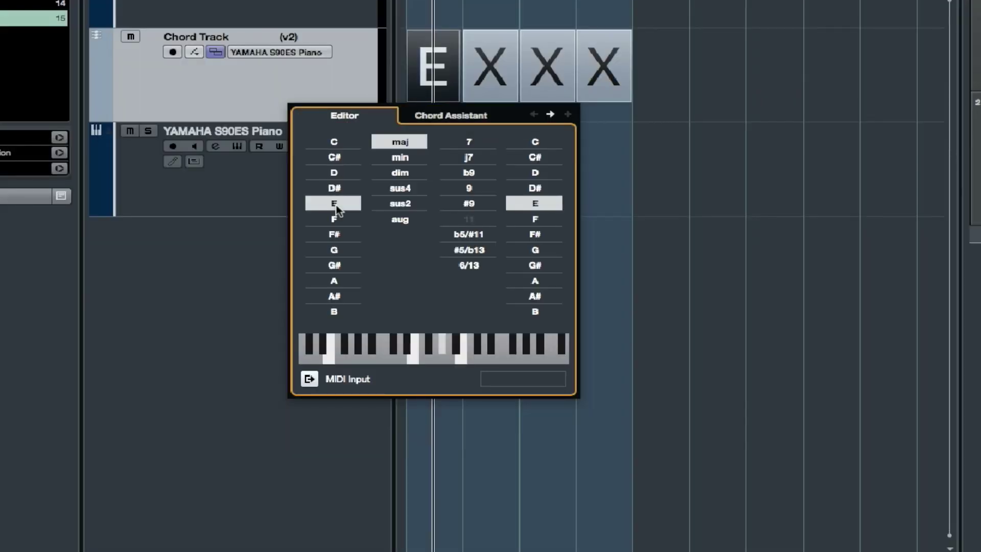
{"action": "left_click", "coordinate": [400, 158]}
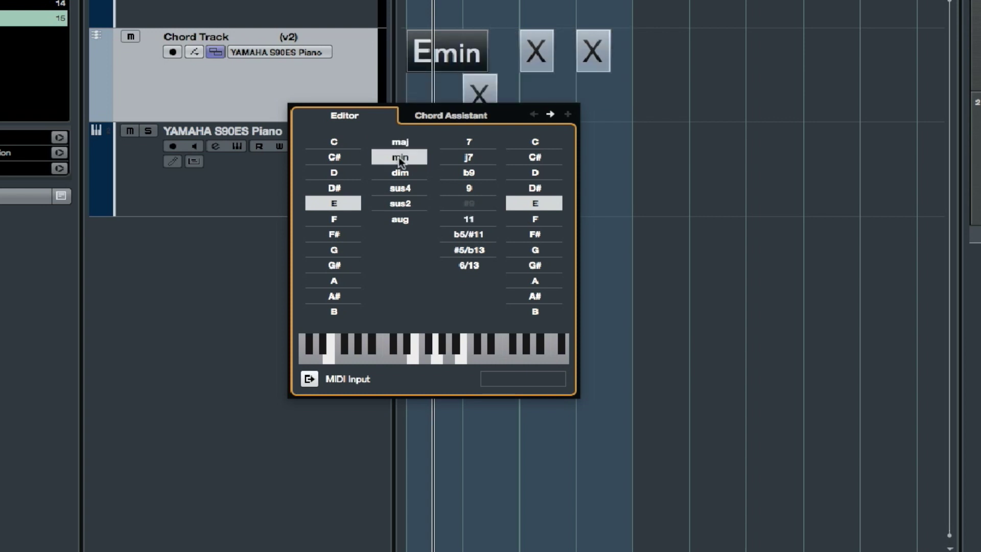
Step: Use the Chord Assistant to make the remaining chords G♭, Bmin and Asus4, then play them
{"action": "left_click", "coordinate": [475, 116]}
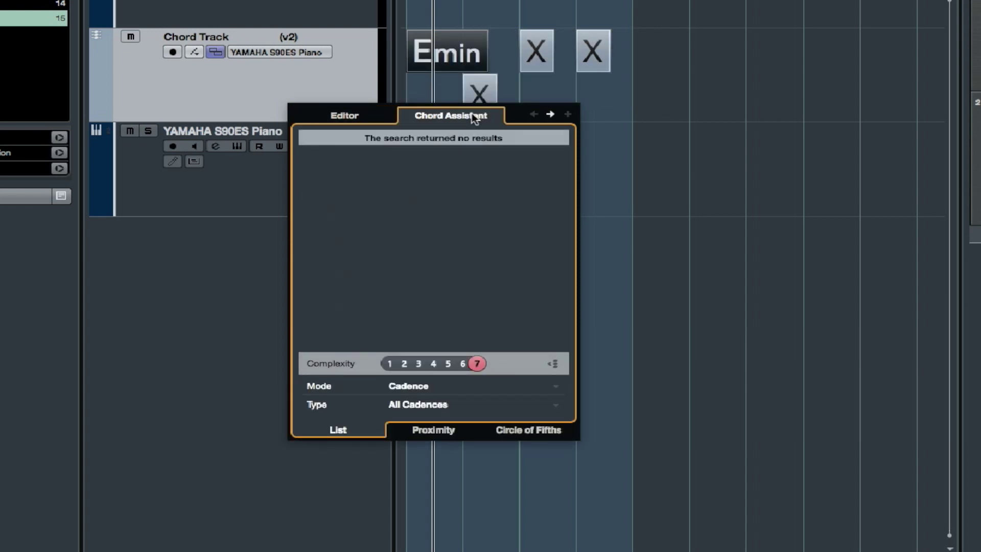
{"action": "left_click", "coordinate": [474, 114]}
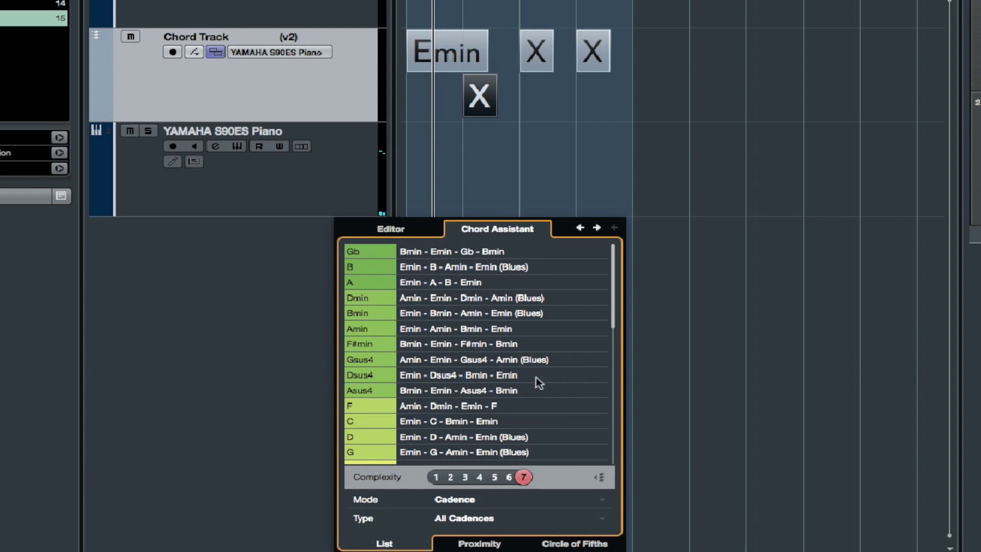
{"action": "left_click", "coordinate": [366, 251]}
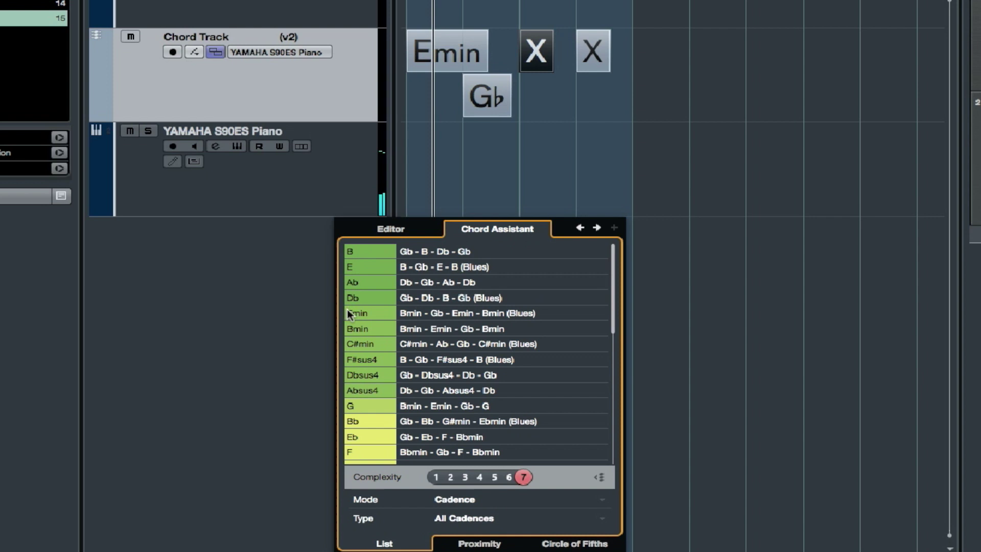
{"action": "left_click", "coordinate": [357, 329]}
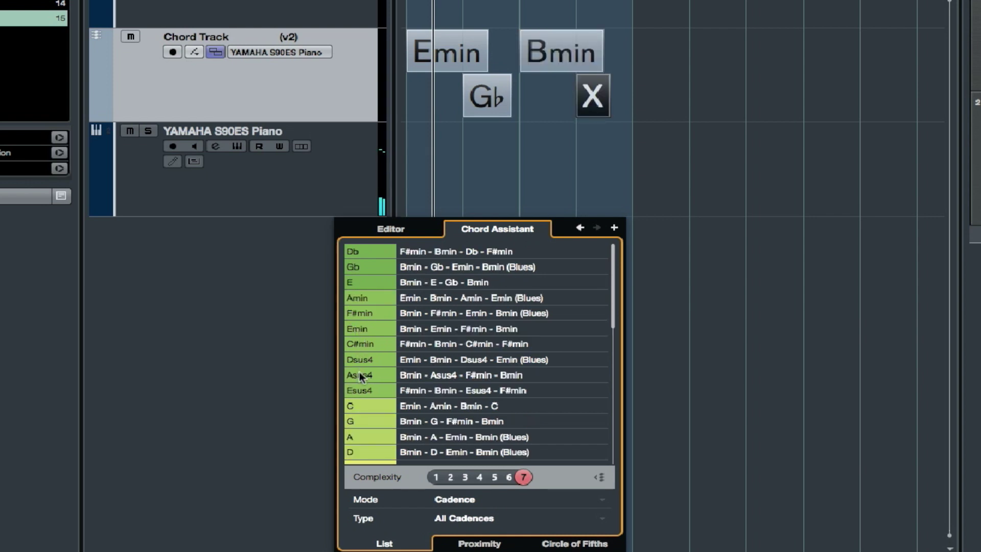
{"action": "left_click", "coordinate": [360, 374]}
{"action": "key", "text": "space"}
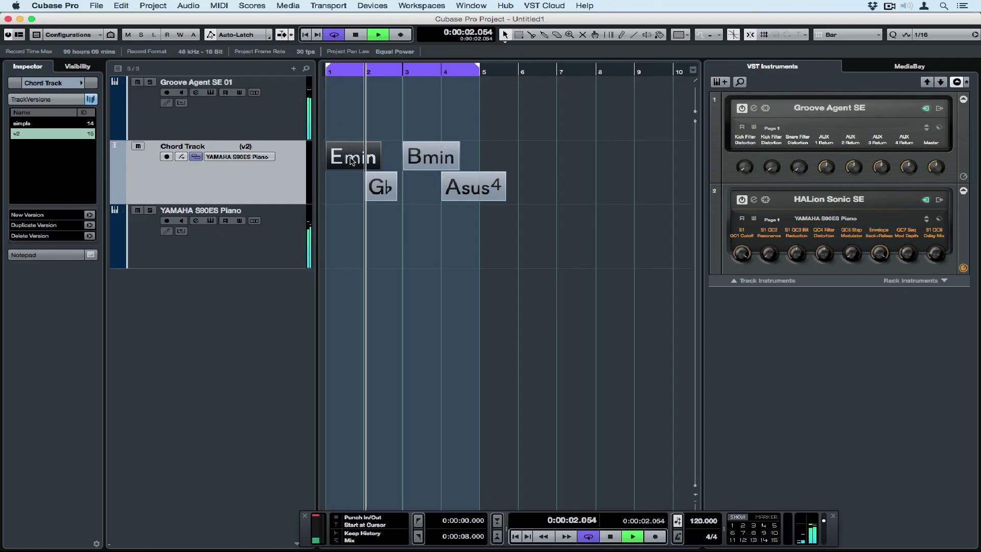
Step: Set the chord track's voicings to Guitar with the Modern Jazz voicing set
{"action": "left_click", "coordinate": [47, 84]}
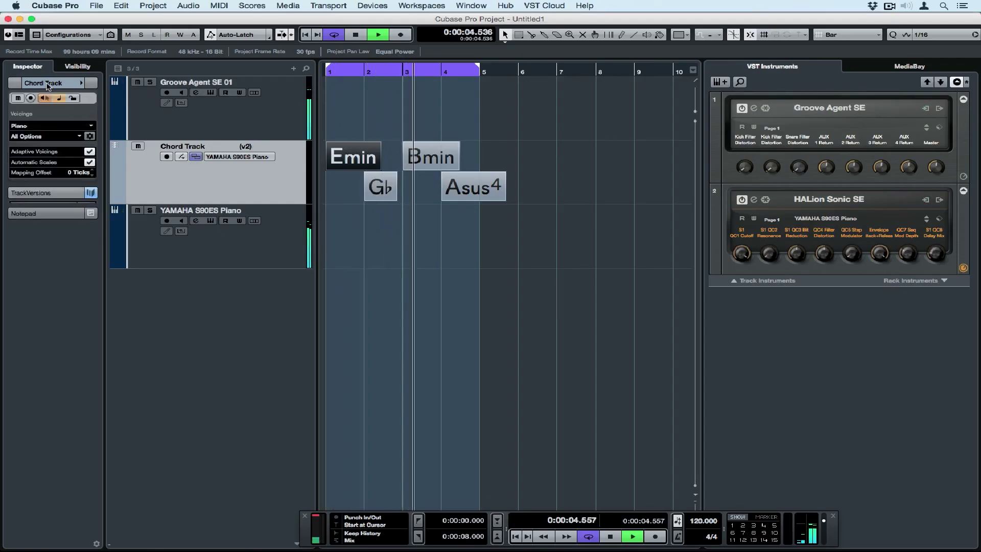
{"action": "left_click", "coordinate": [30, 126]}
{"action": "left_click", "coordinate": [31, 145]}
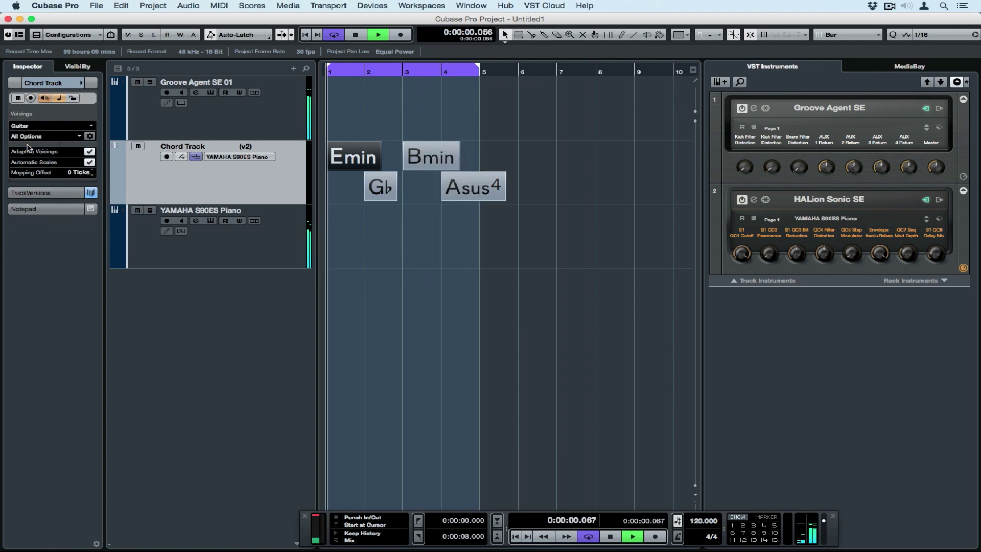
{"action": "left_click", "coordinate": [76, 137]}
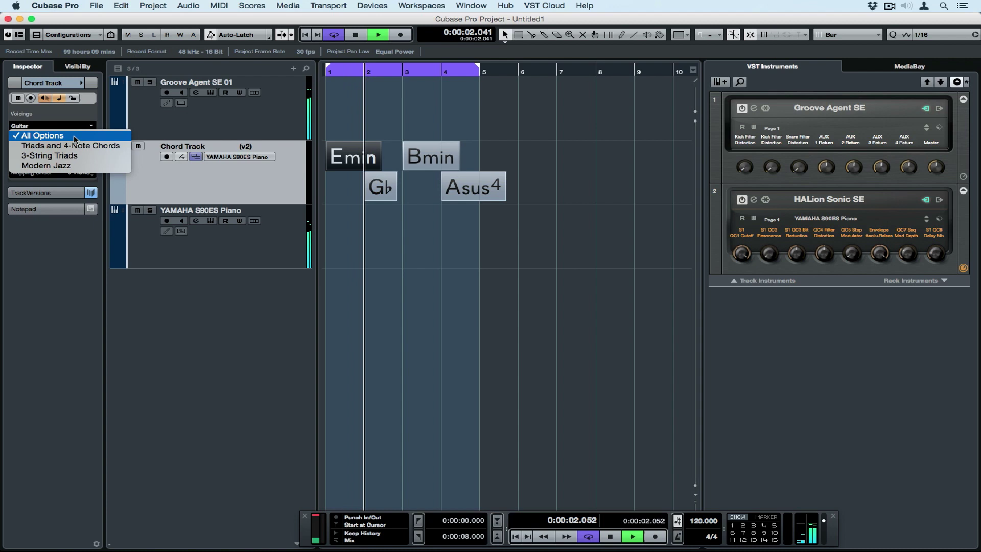
{"action": "left_click", "coordinate": [51, 166]}
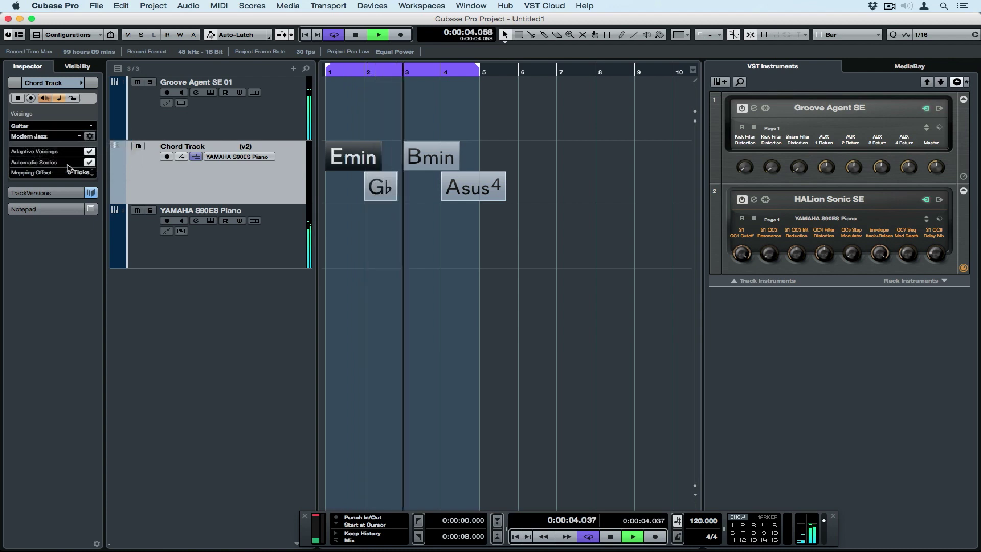
Step: Change the guitar voicing style to 4-Note Chords instead of Modern Jazz
{"action": "left_click", "coordinate": [88, 137]}
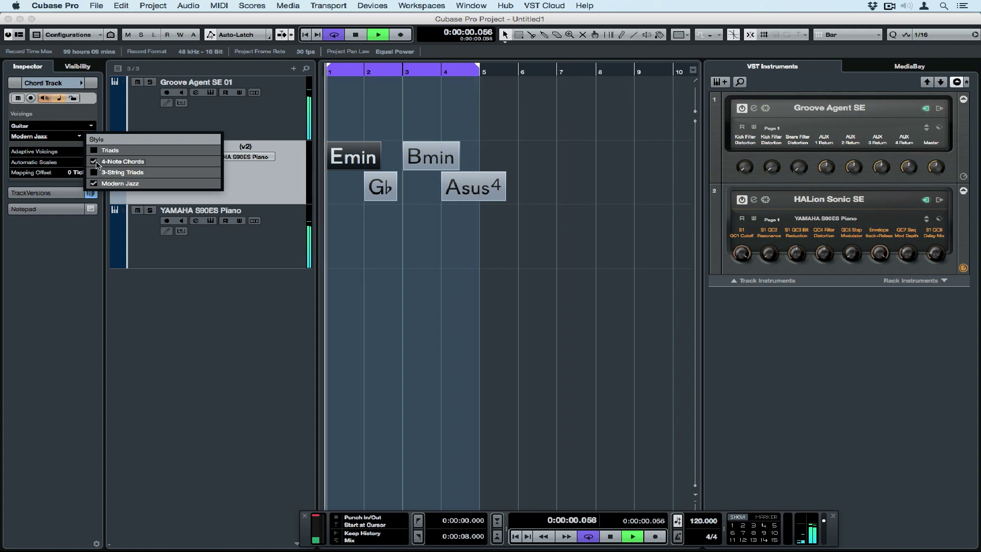
{"action": "left_click", "coordinate": [97, 162]}
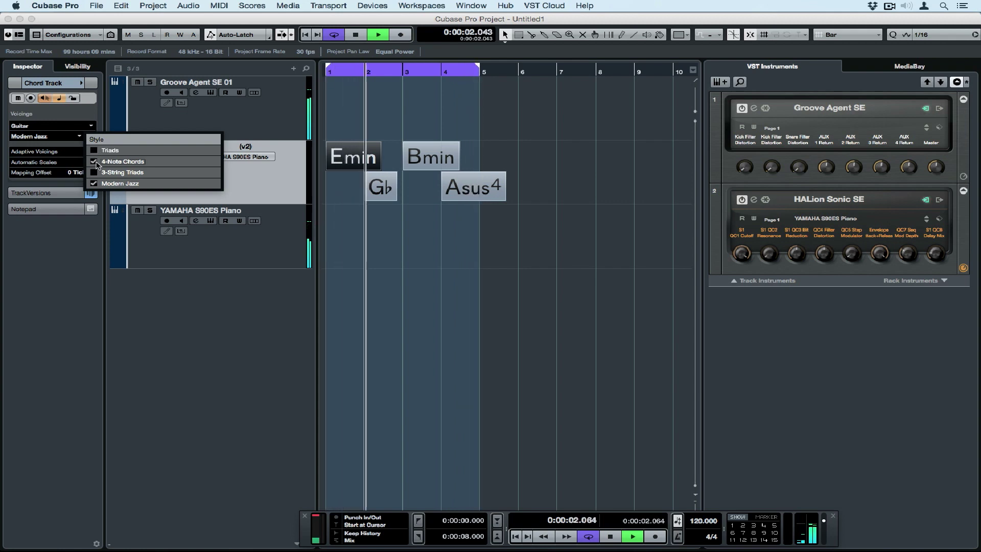
{"action": "left_click", "coordinate": [96, 162]}
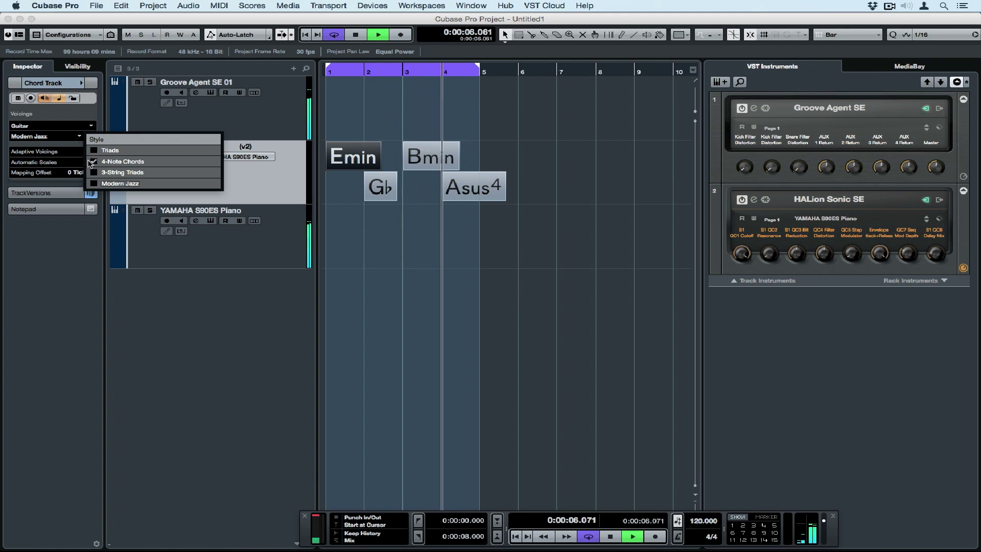
{"action": "left_click", "coordinate": [32, 127]}
Step: Set the chord track voicings back to Piano and stop playback
{"action": "left_click", "coordinate": [31, 127]}
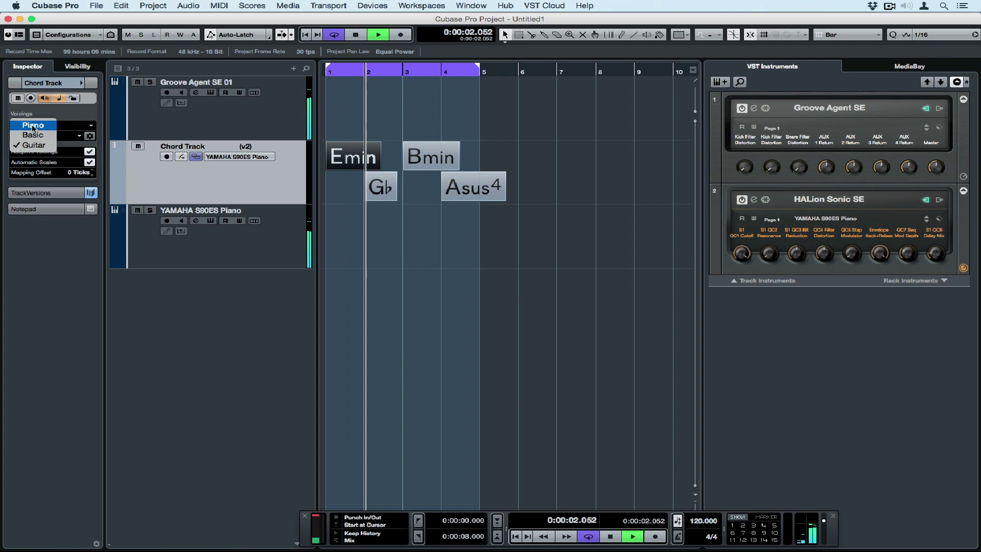
{"action": "left_click", "coordinate": [32, 125]}
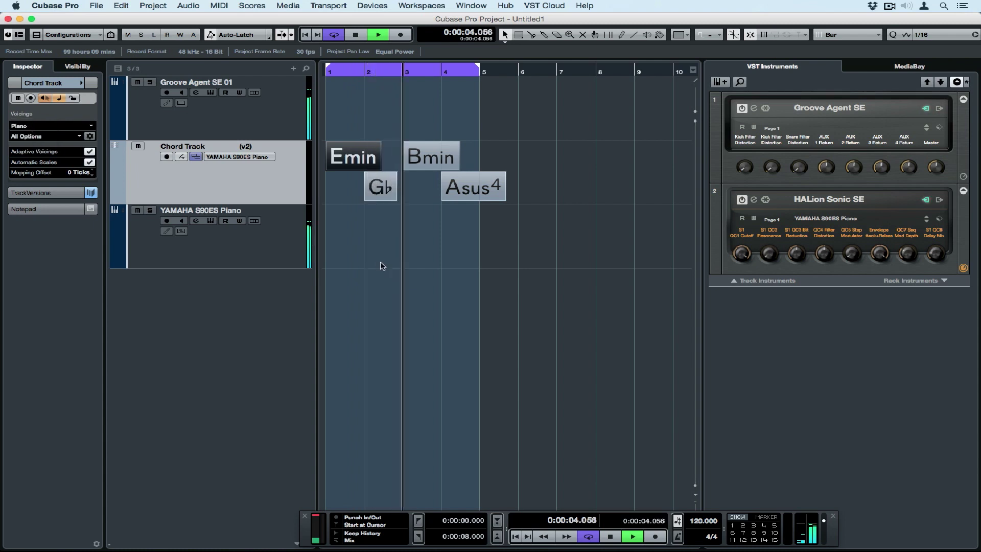
{"action": "key", "text": "space"}
Step: Drag the four chords onto the YAMAHA S90ES Piano track as MIDI, play, and select that track
{"action": "left_click_drag", "start_coordinate": [489, 253], "coordinate": [346, 235]}
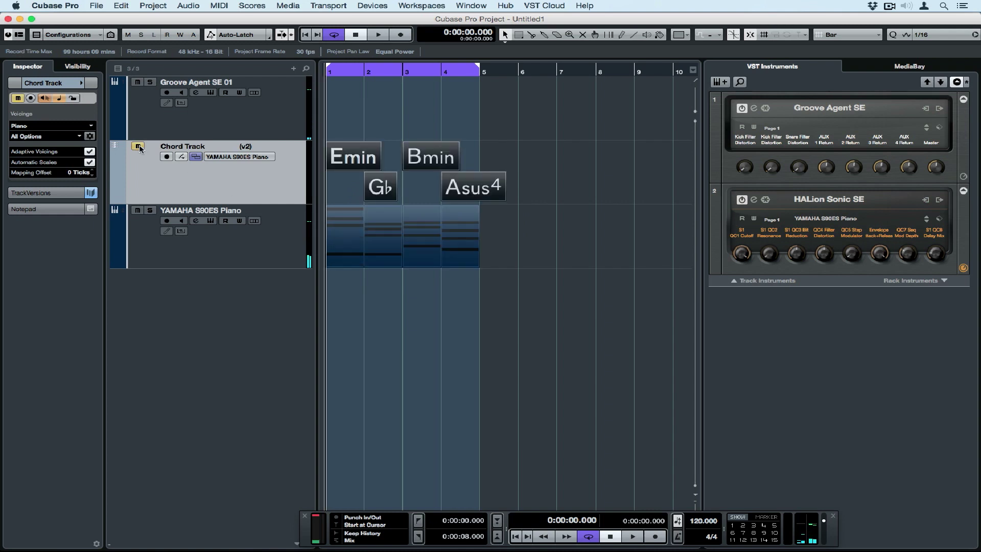
{"action": "key", "text": "space"}
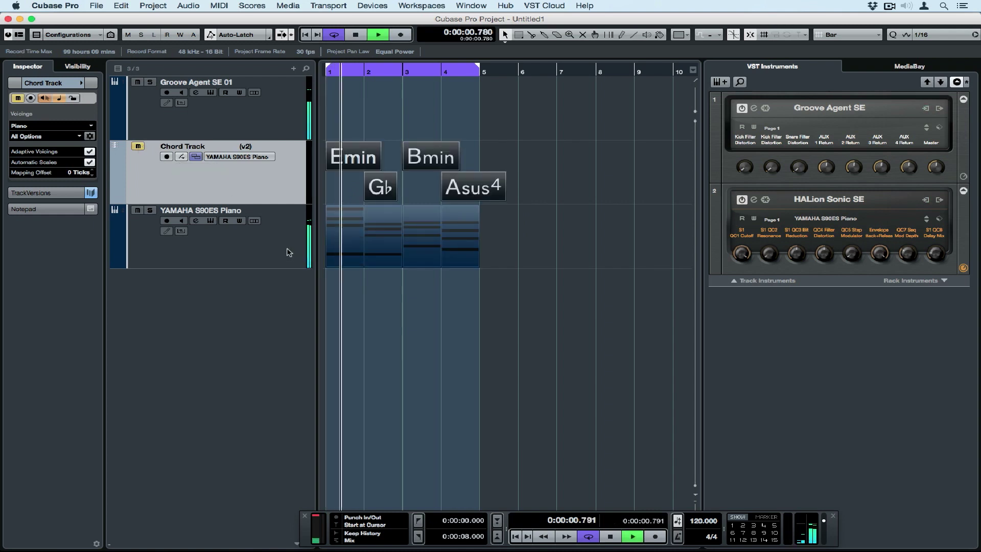
{"action": "left_click", "coordinate": [287, 249]}
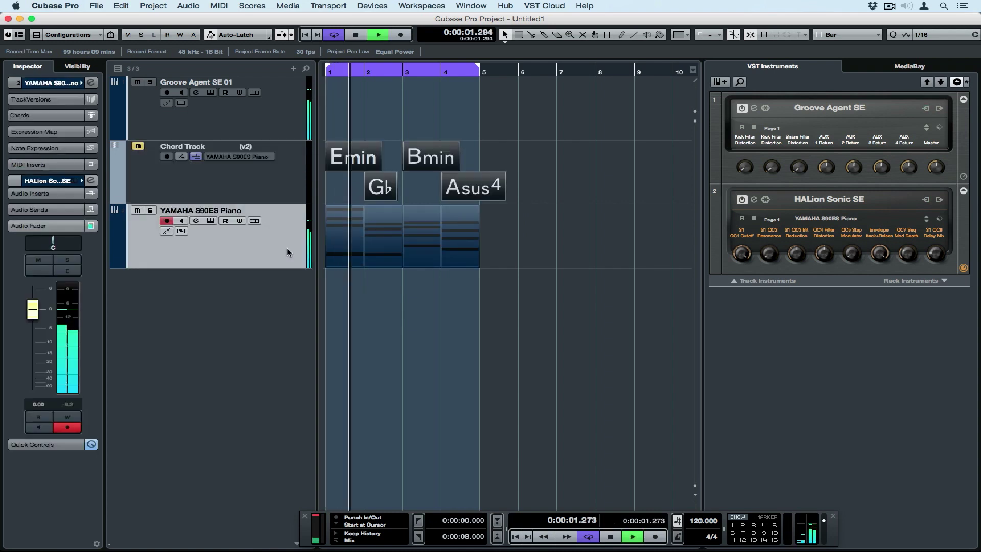
Step: Make the piano part follow the chord track's voicings, using Basic voicings
{"action": "left_click", "coordinate": [25, 115]}
{"action": "left_click", "coordinate": [25, 137]}
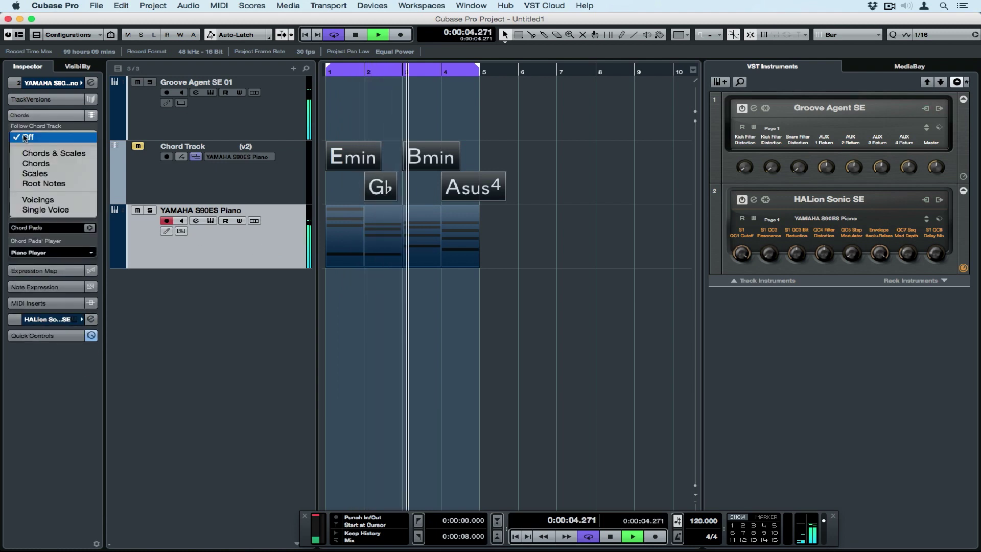
{"action": "left_click", "coordinate": [37, 200]}
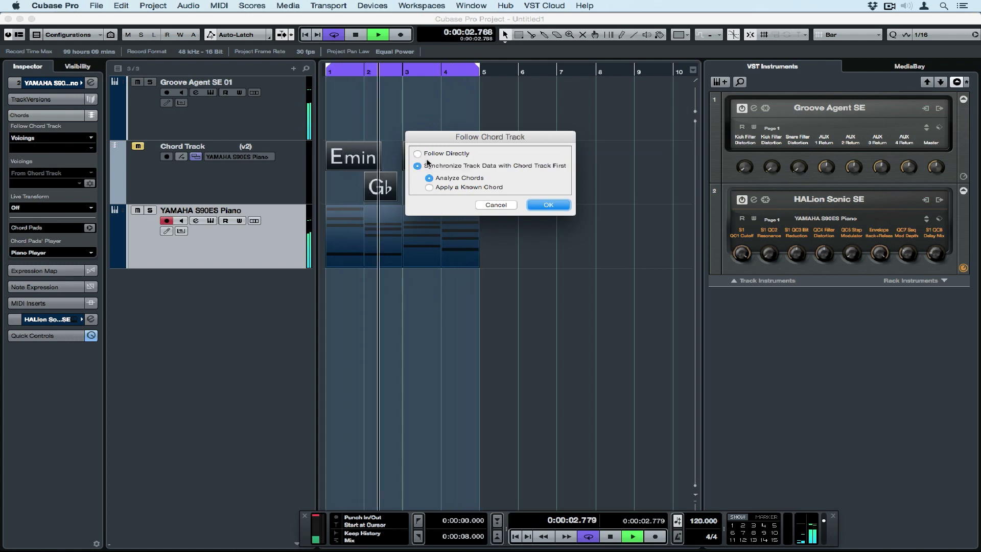
{"action": "left_click", "coordinate": [546, 203]}
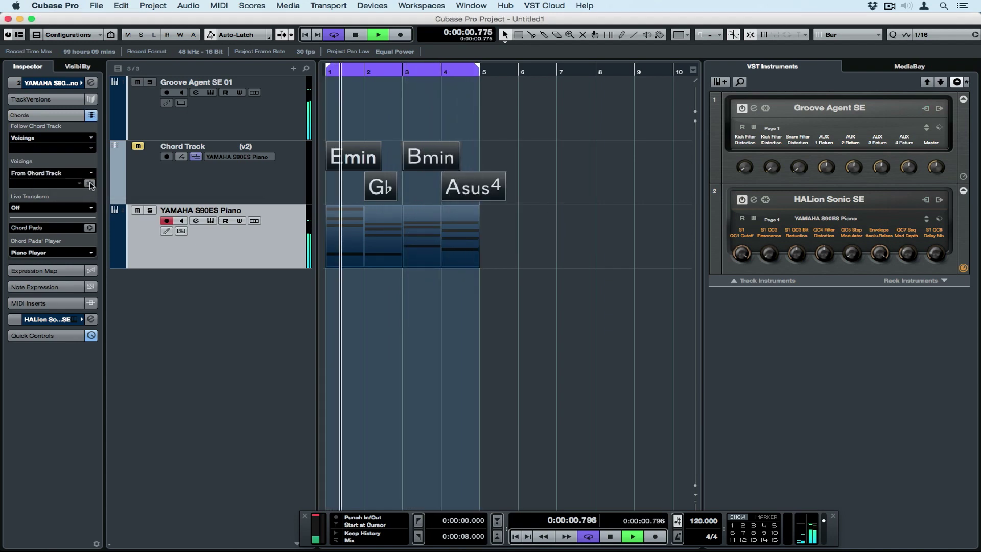
{"action": "left_click", "coordinate": [52, 173]}
{"action": "left_click", "coordinate": [52, 187]}
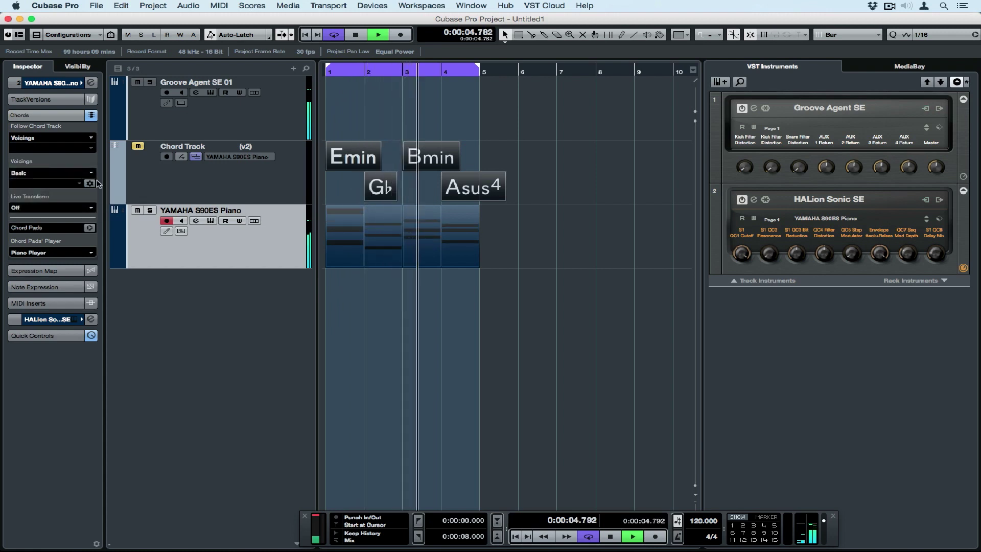
{"action": "left_click", "coordinate": [78, 185]}
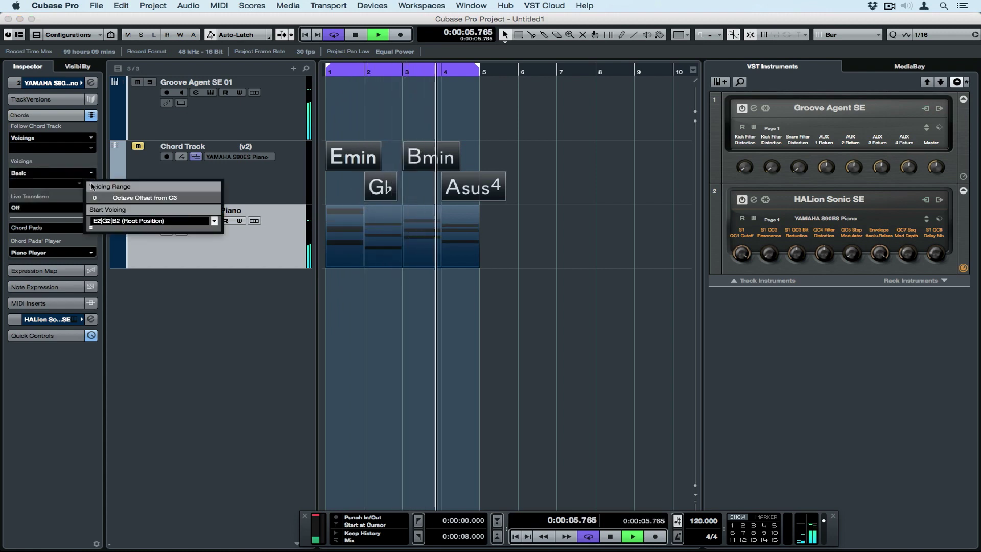
Step: Switch voicings to Guitar with 3-String Triads, turning off 4-Note Chords
{"action": "left_click", "coordinate": [51, 173]}
{"action": "left_click", "coordinate": [40, 193]}
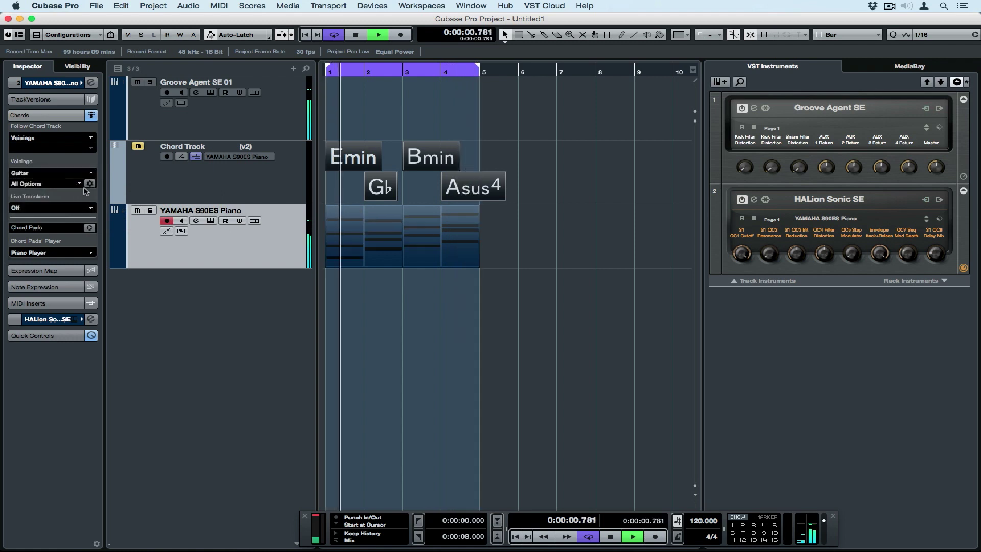
{"action": "left_click", "coordinate": [79, 184]}
{"action": "left_click", "coordinate": [101, 222]}
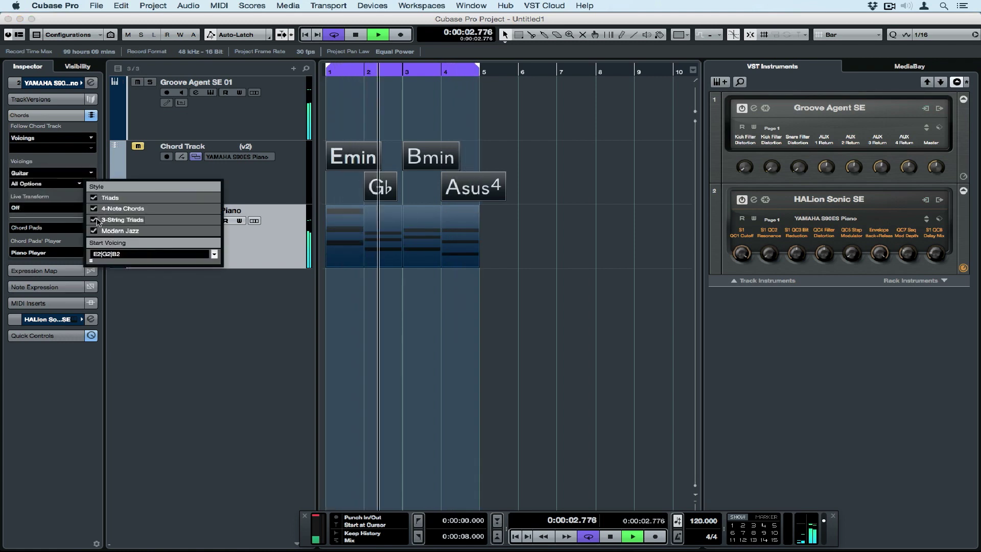
{"action": "left_click", "coordinate": [94, 208]}
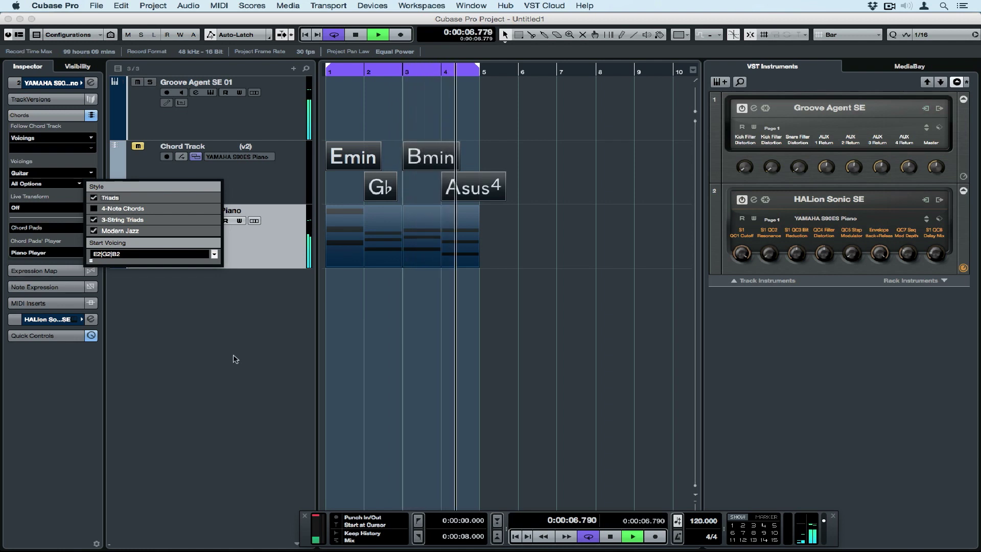
{"action": "left_click", "coordinate": [357, 344]}
Step: Stop playback and set the voicings back to Piano
{"action": "key", "text": "space"}
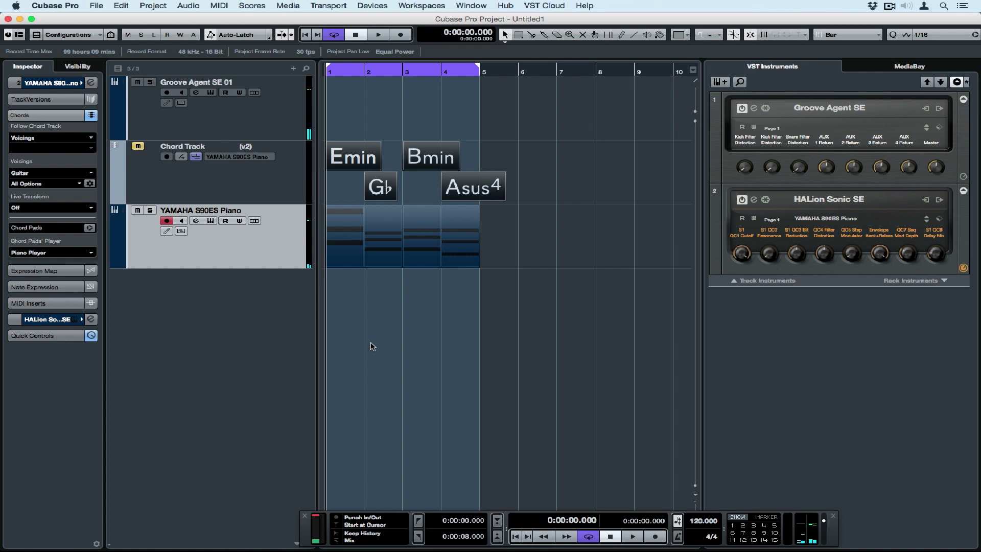
{"action": "left_click", "coordinate": [31, 173]}
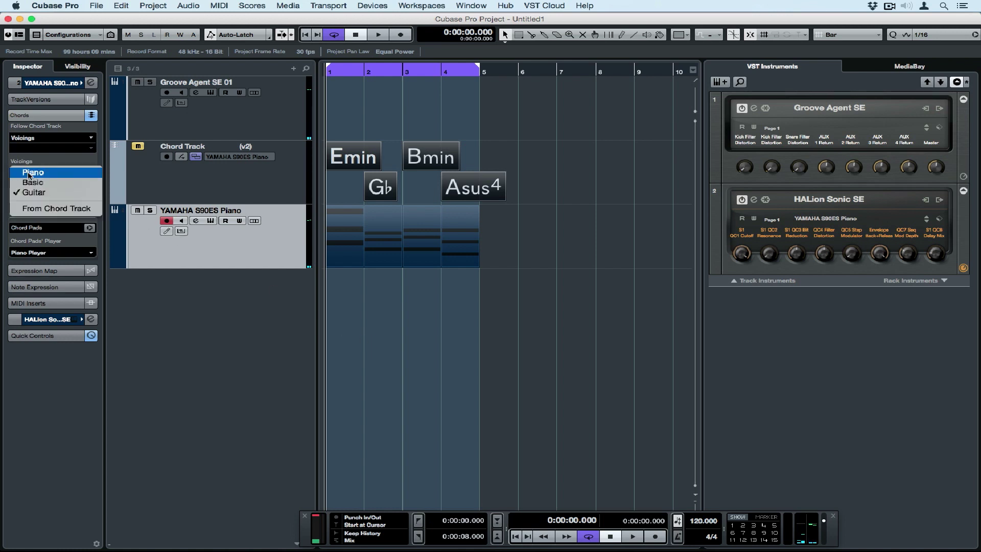
{"action": "left_click", "coordinate": [29, 173]}
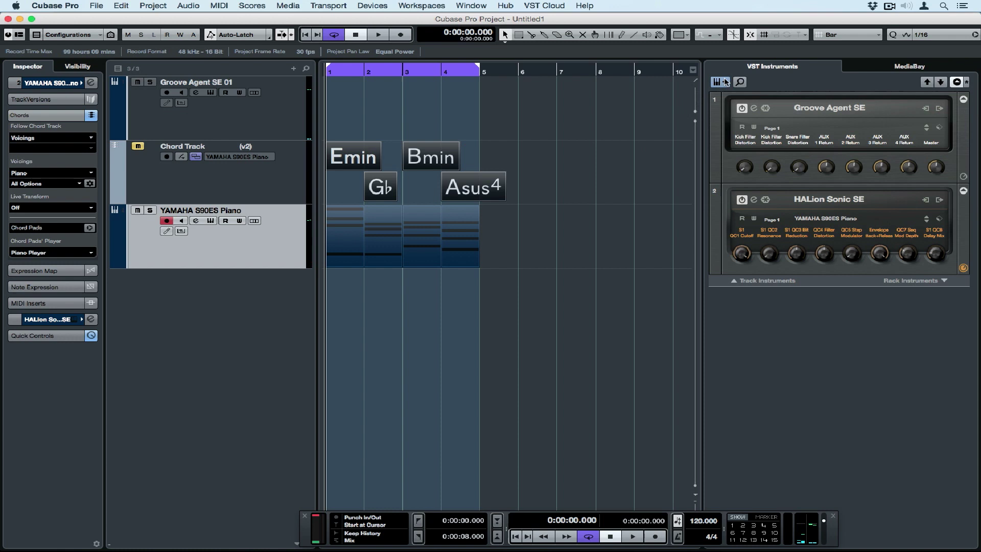
Step: Add a HALion Sonic SE track with the Campfire Guitar preset from Guitar/Plucked
{"action": "left_click", "coordinate": [725, 81]}
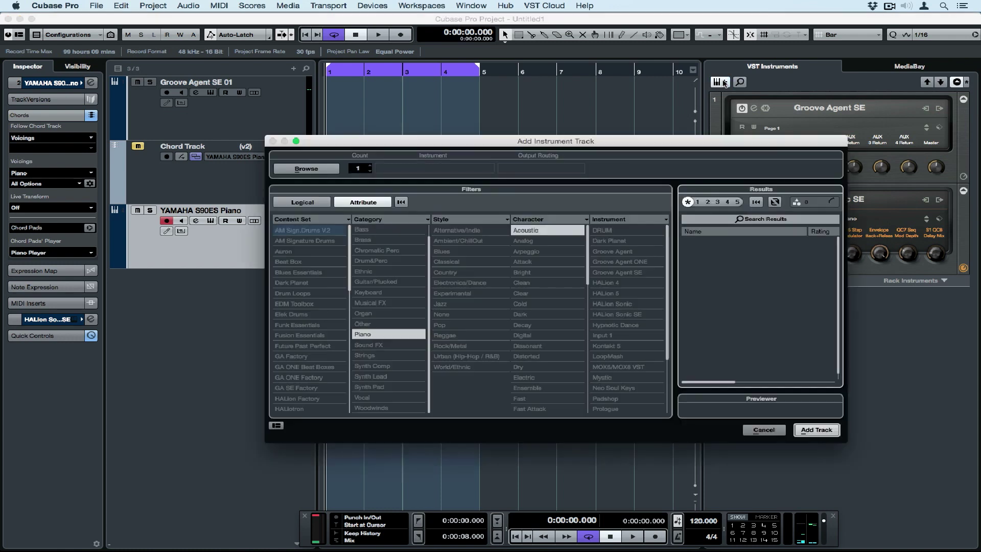
{"action": "left_click", "coordinate": [377, 283]}
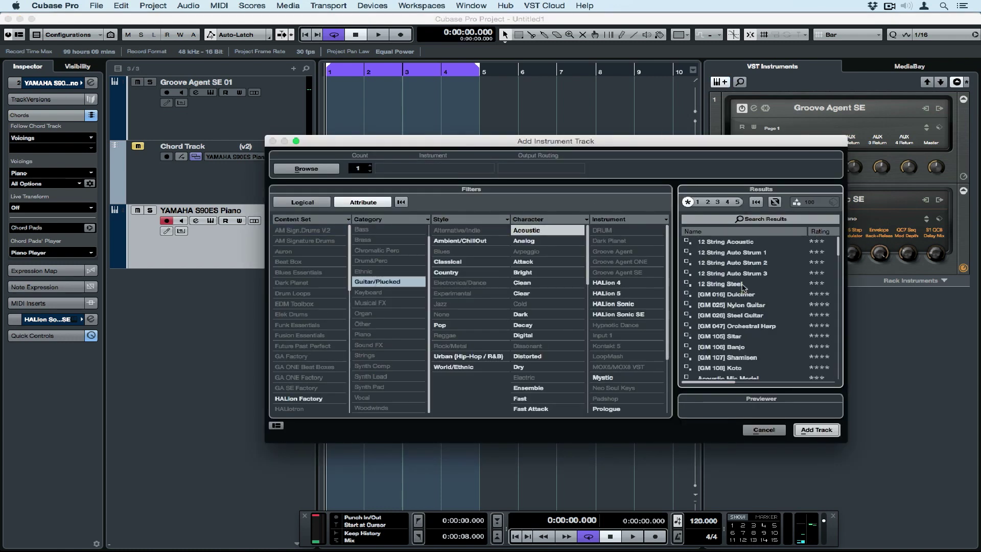
{"action": "scroll", "coordinate": [743, 287], "scroll_direction": "down", "scroll_amount": 5}
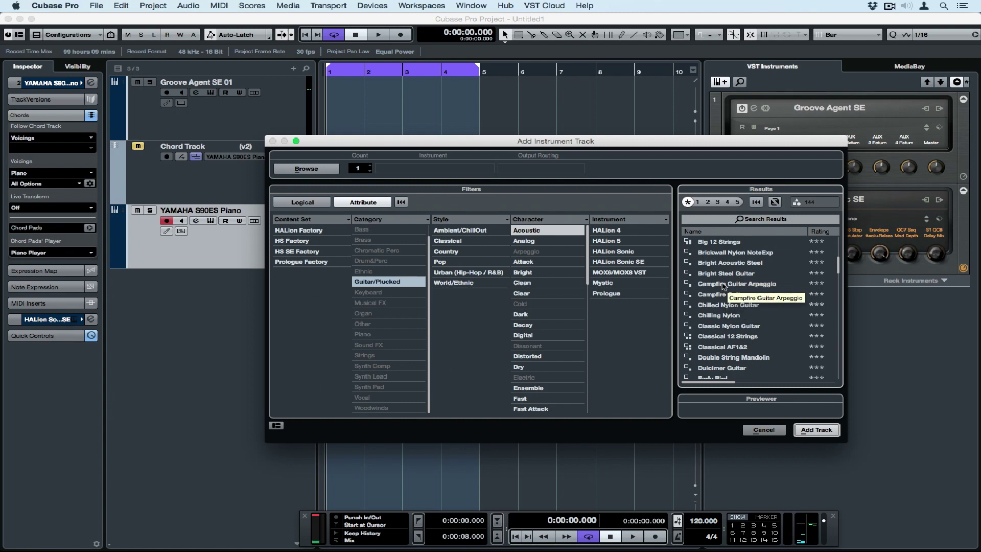
{"action": "left_click", "coordinate": [723, 285]}
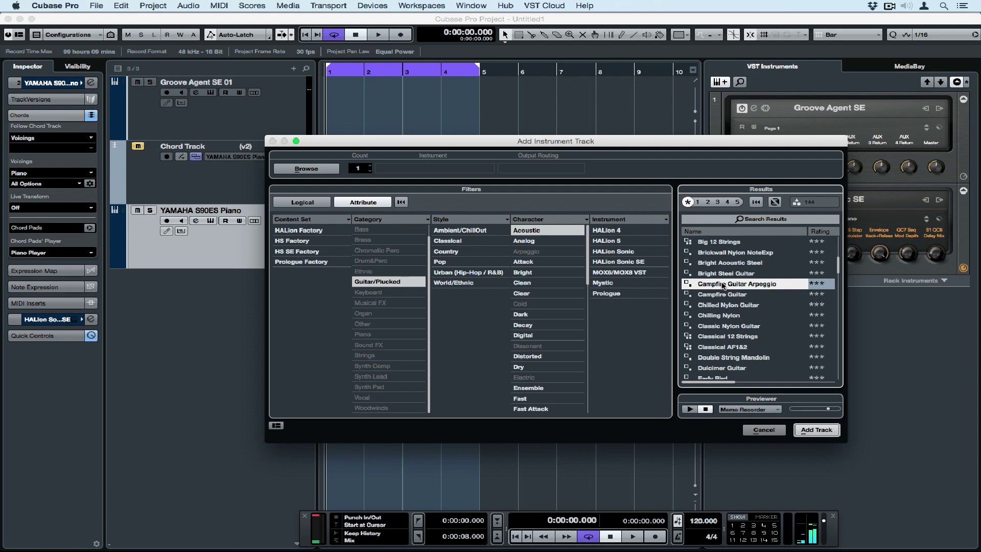
{"action": "left_click", "coordinate": [710, 296]}
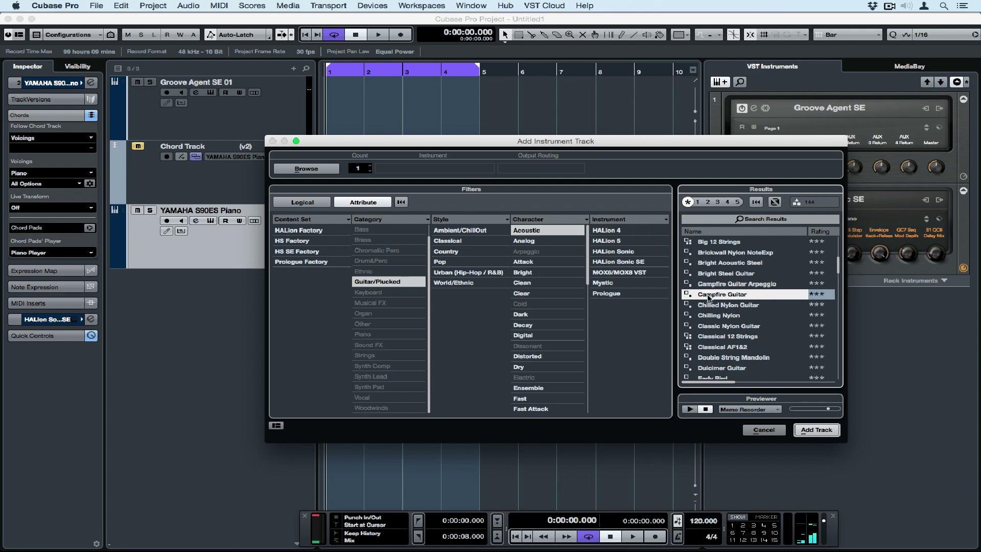
{"action": "left_click", "coordinate": [812, 430]}
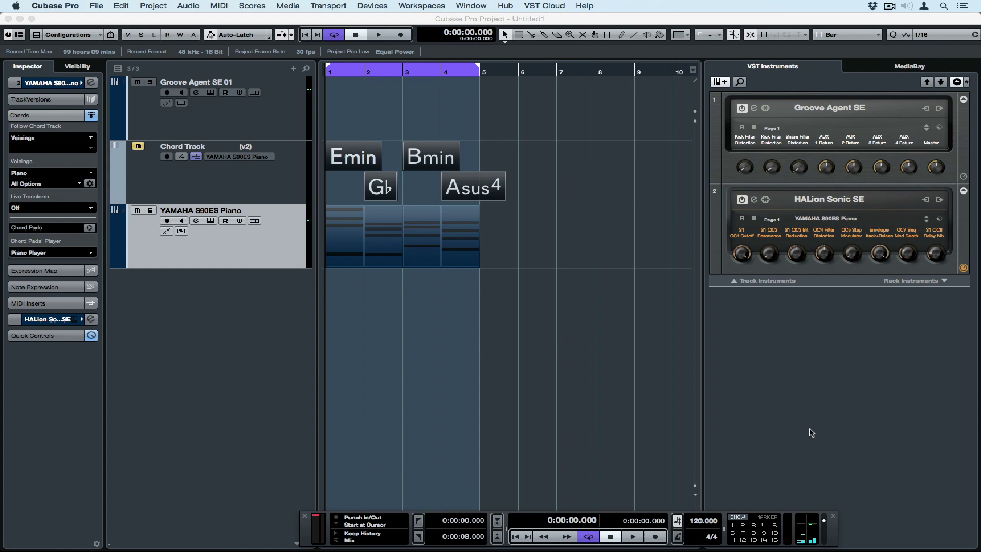
Step: Route the chord track to Campfire Guitar and insert Arpache SX as its MIDI effect
{"action": "left_click", "coordinate": [229, 161]}
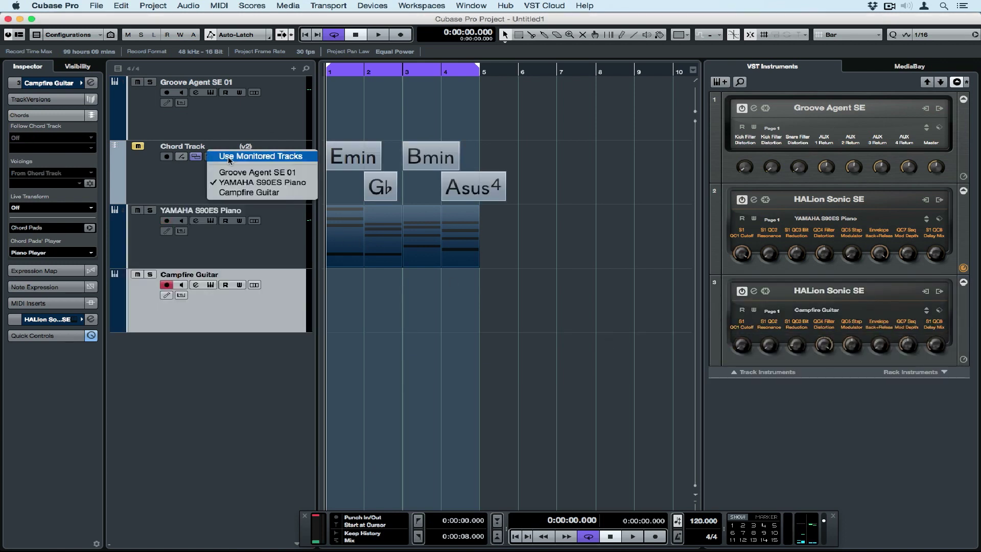
{"action": "left_click", "coordinate": [239, 194]}
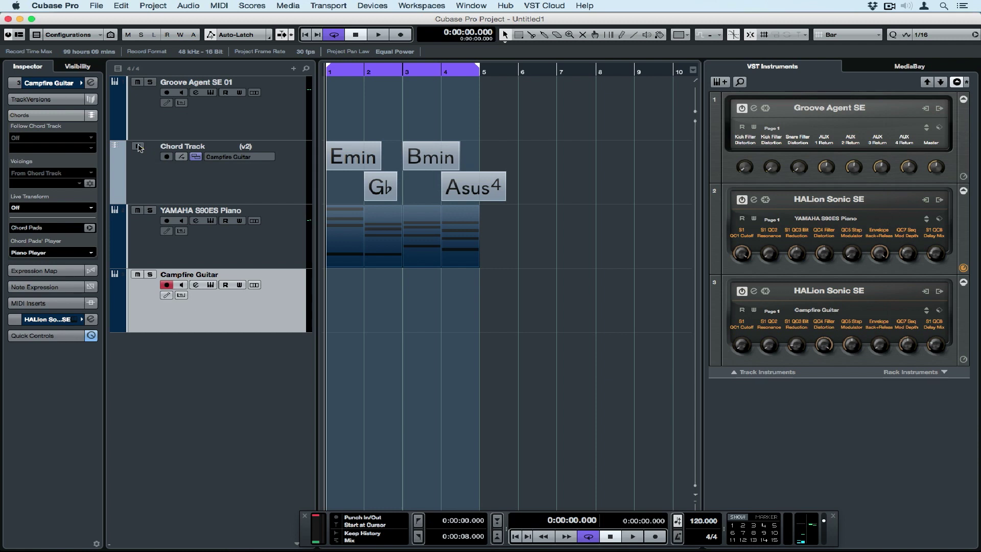
{"action": "left_click", "coordinate": [40, 115]}
{"action": "left_click", "coordinate": [40, 165]}
{"action": "left_click", "coordinate": [20, 187]}
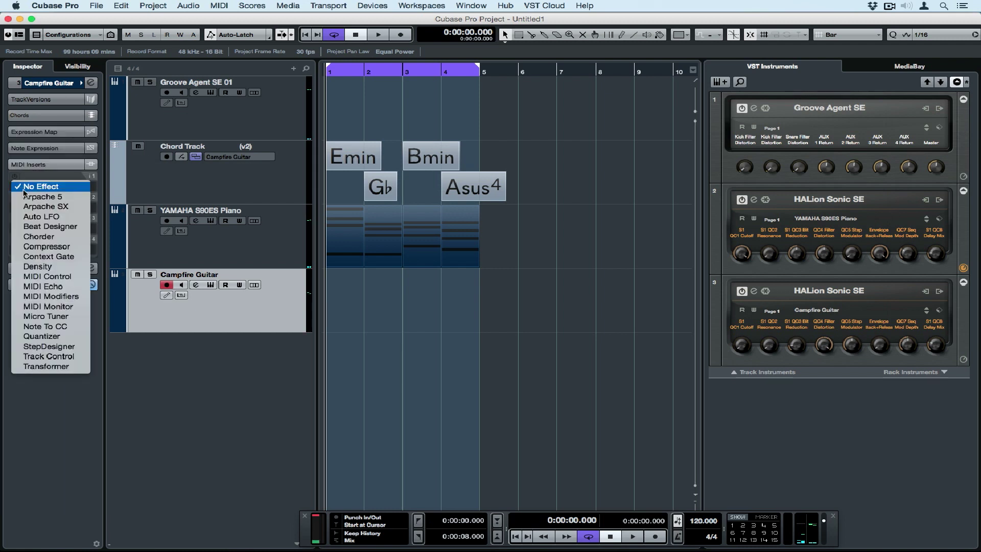
{"action": "left_click", "coordinate": [33, 207]}
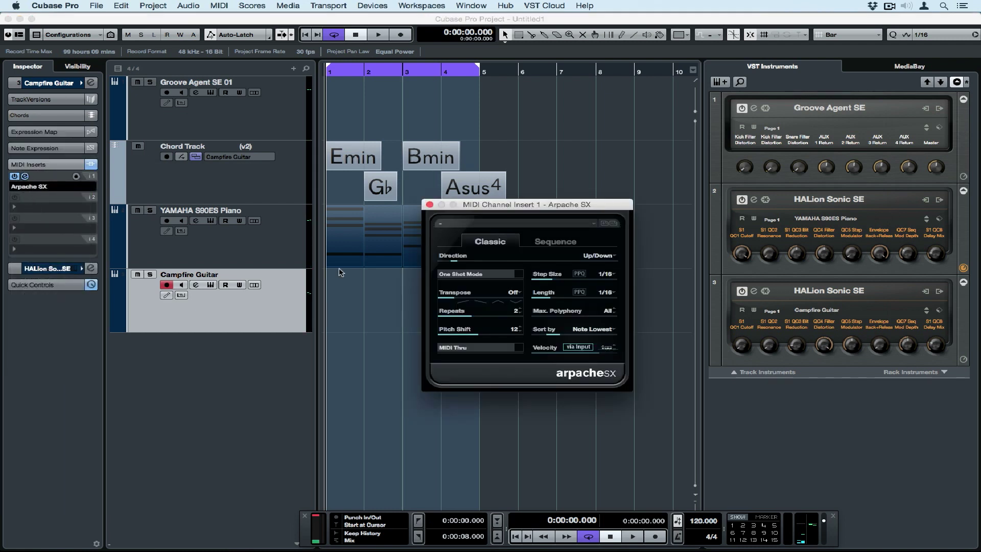
Step: Play back and set Arpache SX's direction to Picking Pattern 4 (6 notes), then close it
{"action": "key", "text": "space"}
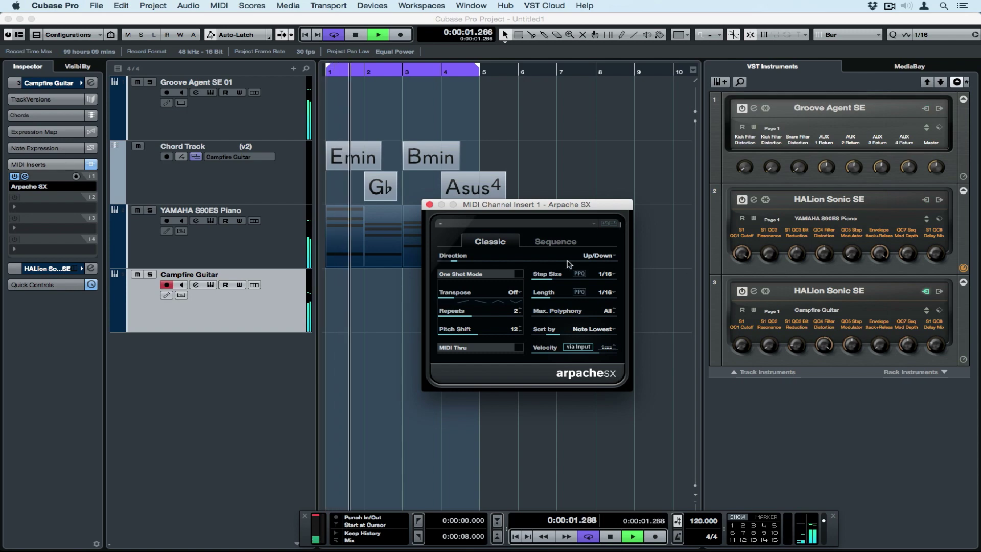
{"action": "left_click", "coordinate": [594, 223]}
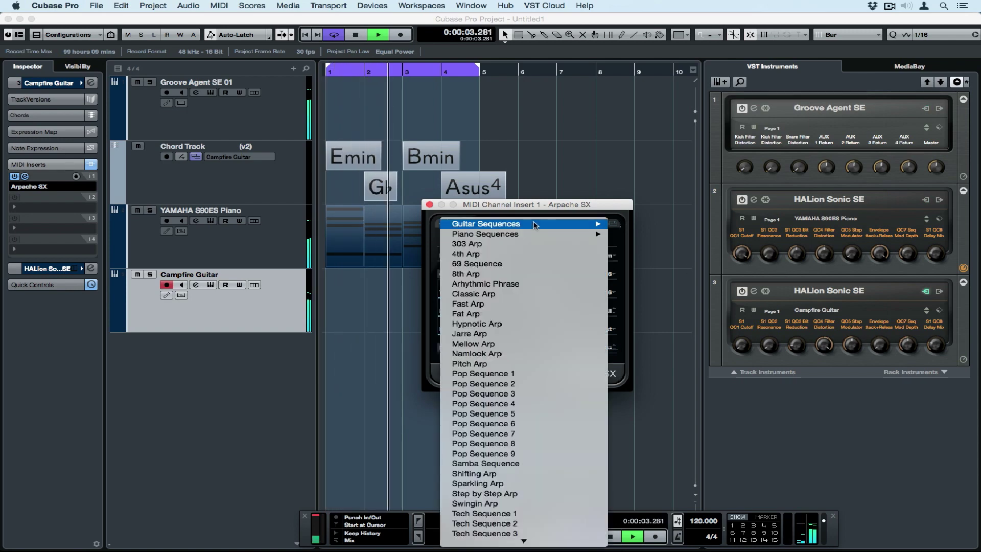
{"action": "scroll", "coordinate": [537, 388], "scroll_direction": "down", "scroll_amount": 5}
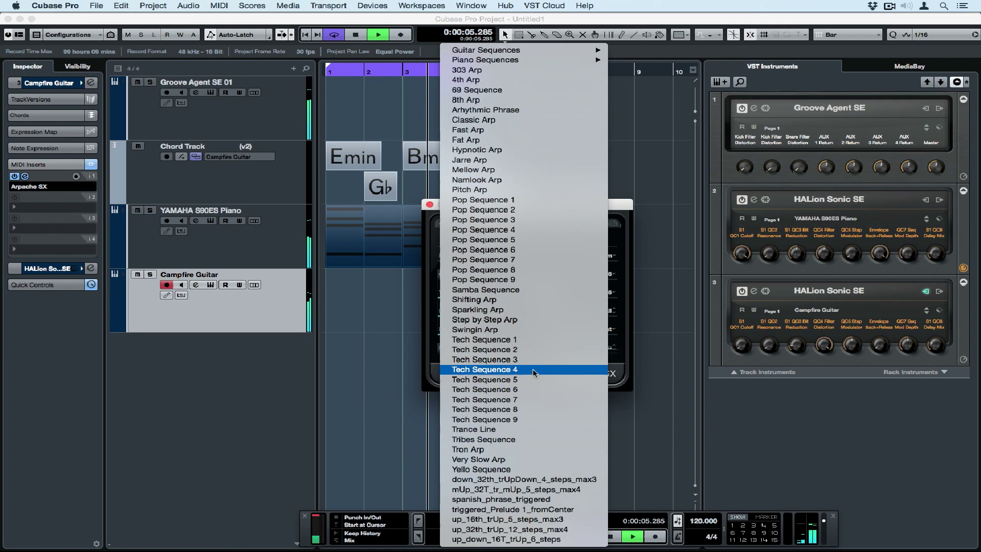
{"action": "left_click", "coordinate": [621, 211]}
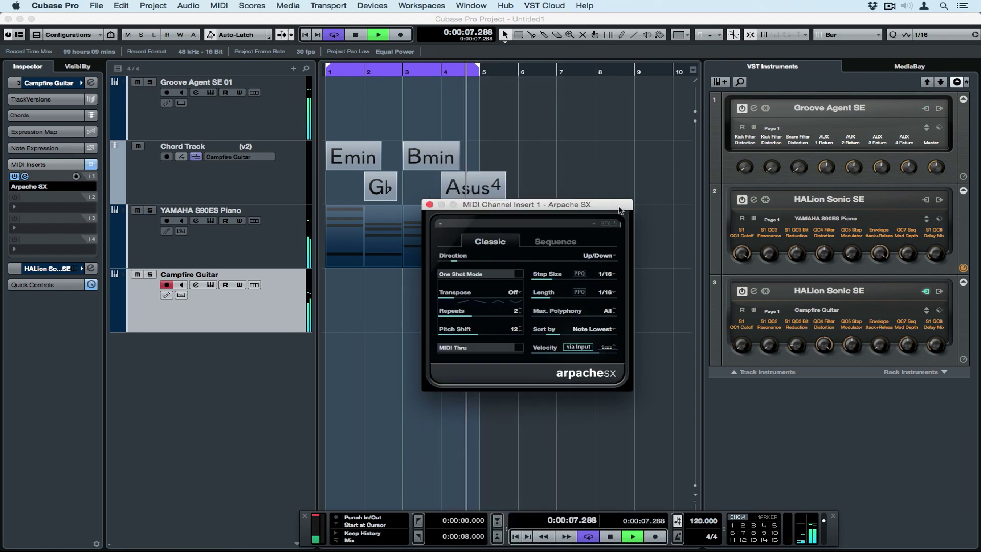
{"action": "left_click", "coordinate": [598, 256]}
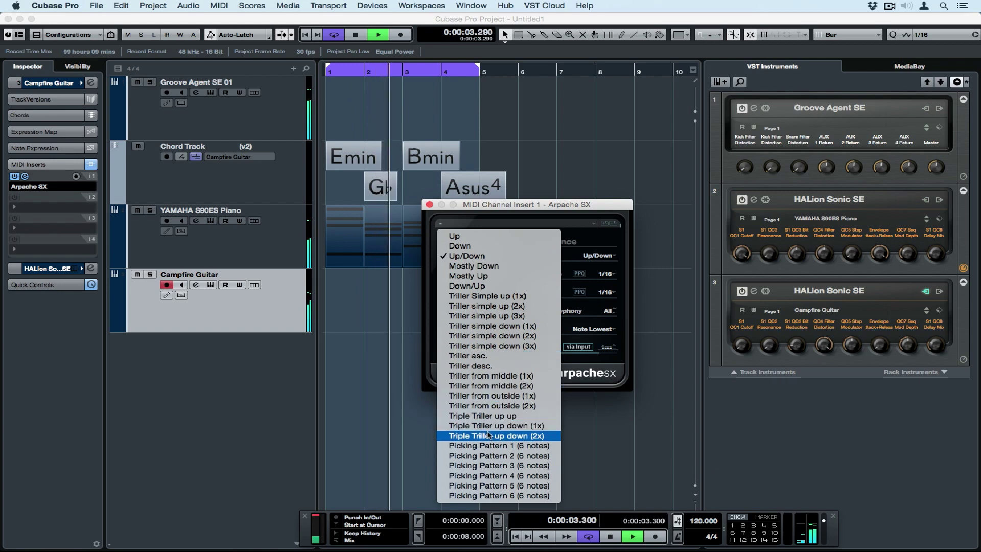
{"action": "left_click", "coordinate": [488, 475]}
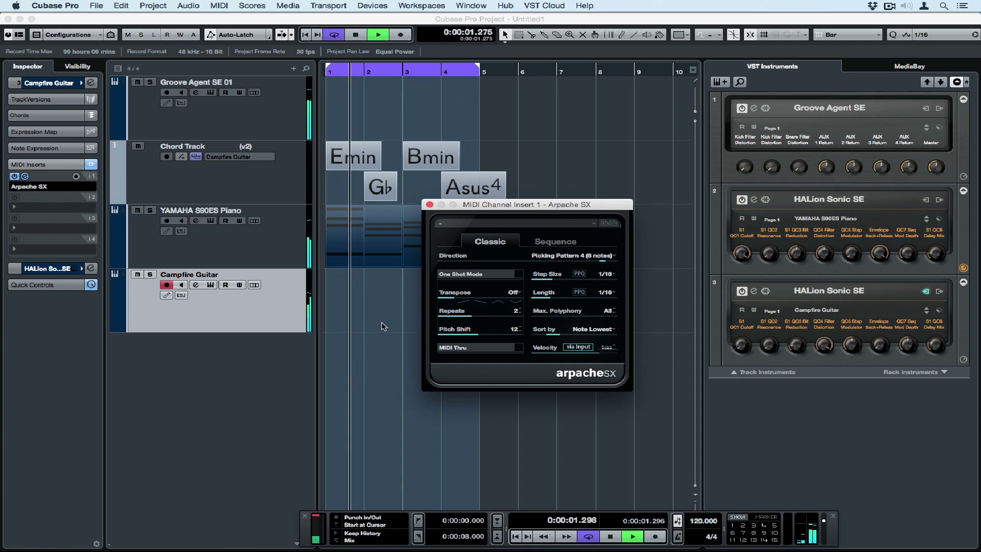
{"action": "key", "text": "super+w"}
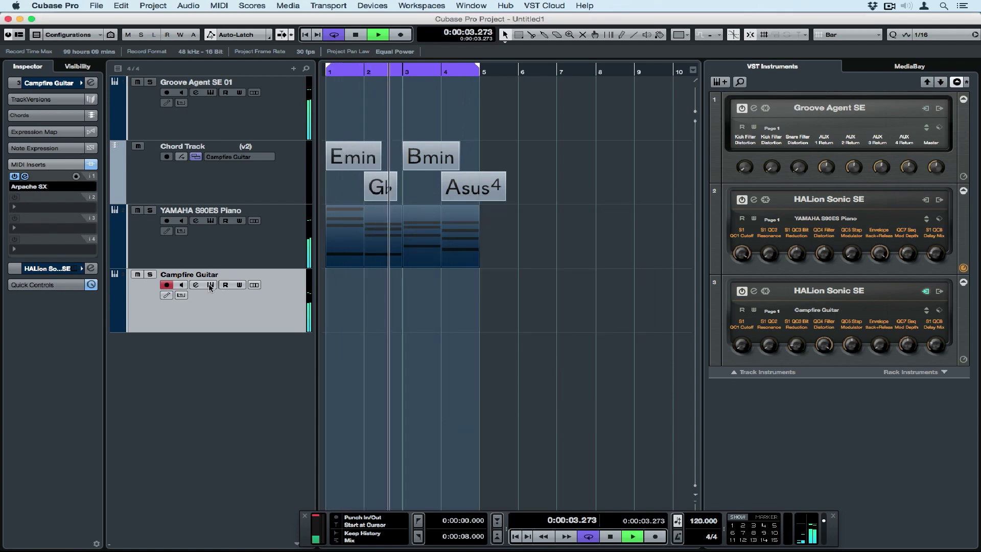
Step: Show Campfire Guitar's HALion Sonic SE Edit page and its channel volume fader in the Inspector
{"action": "left_click", "coordinate": [210, 285]}
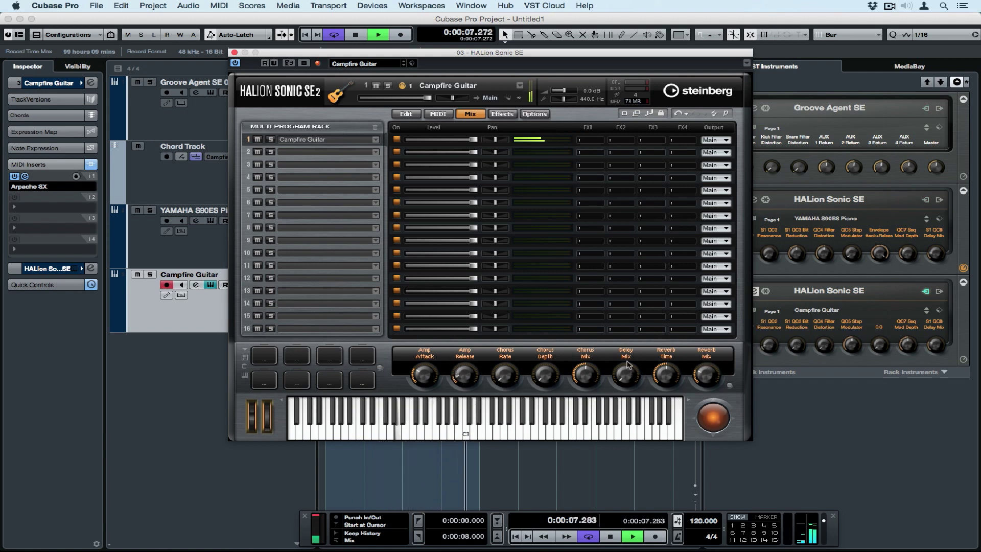
{"action": "left_click", "coordinate": [407, 113]}
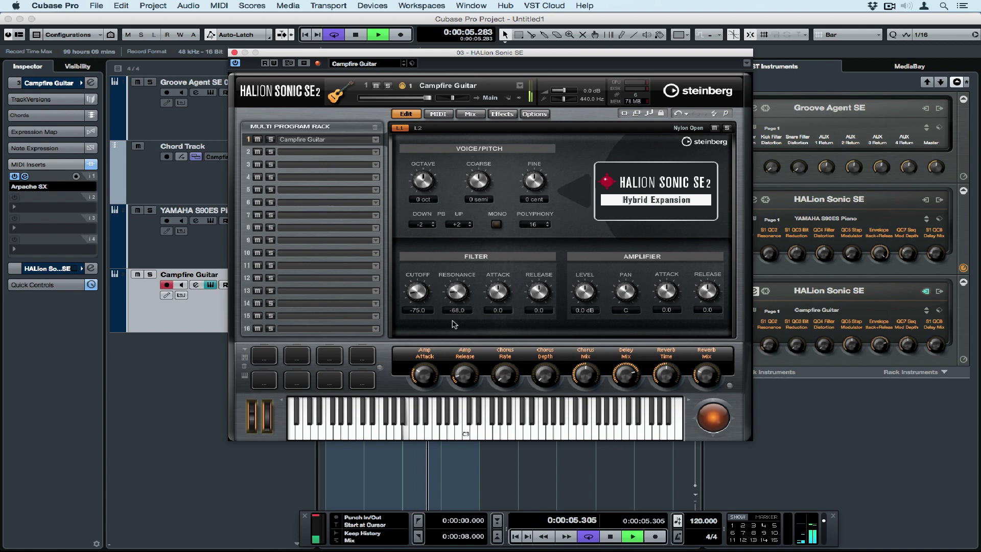
{"action": "left_click", "coordinate": [67, 269]}
{"action": "left_click", "coordinate": [33, 228]}
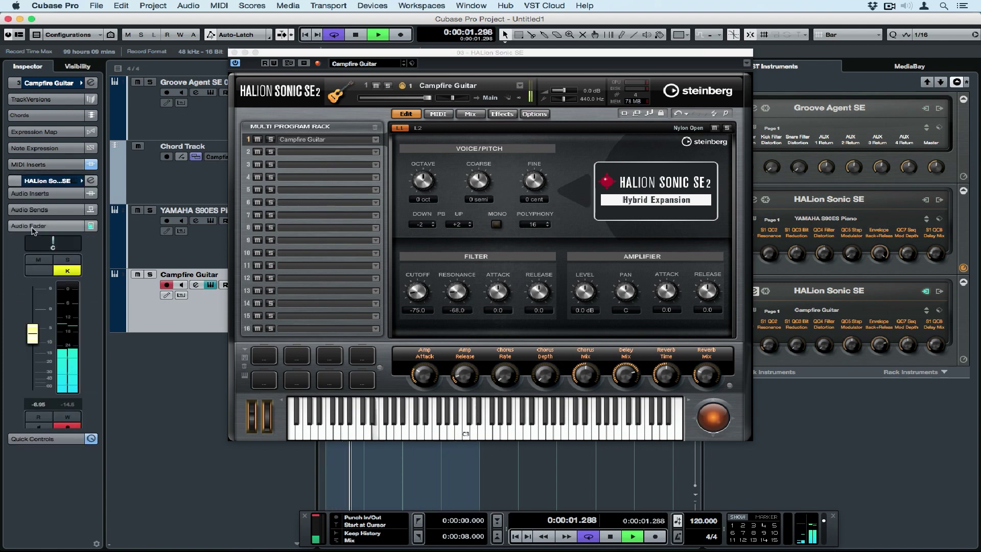